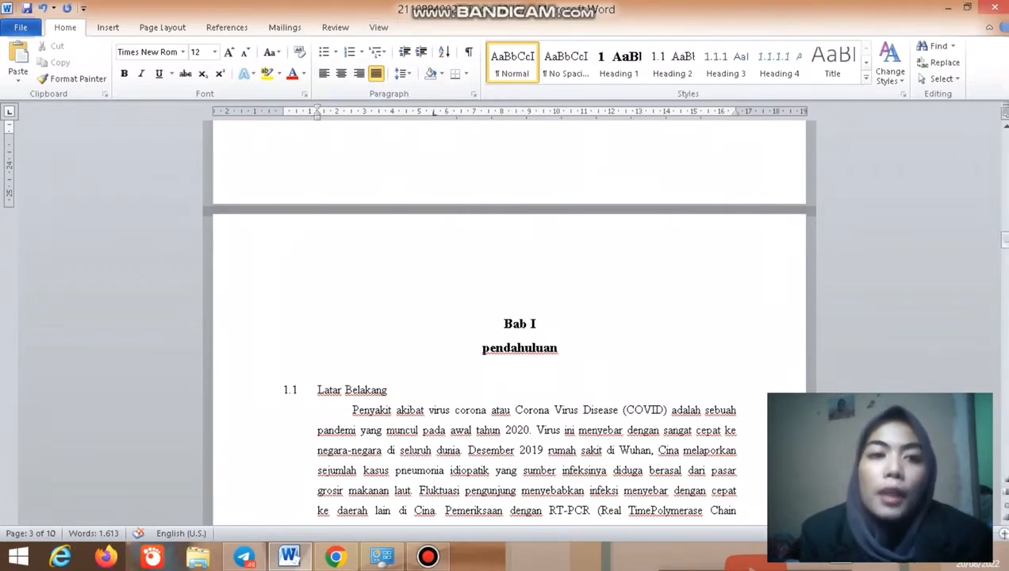
Switch the document to Outline view, look over the available outline levels, and return to the normal page layout.
{"action": "left_click", "coordinate": [378, 27]}
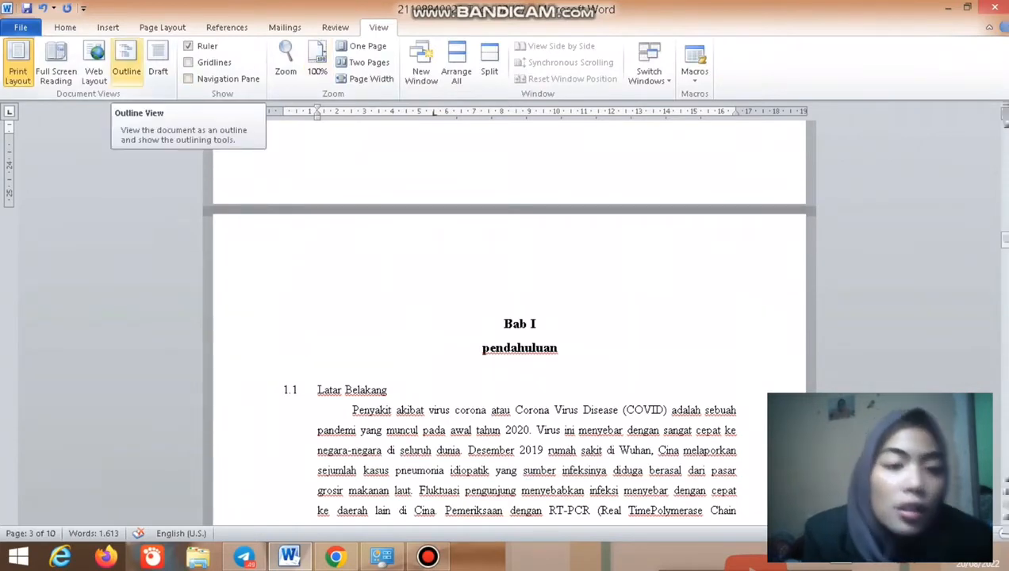
{"action": "left_click", "coordinate": [126, 64]}
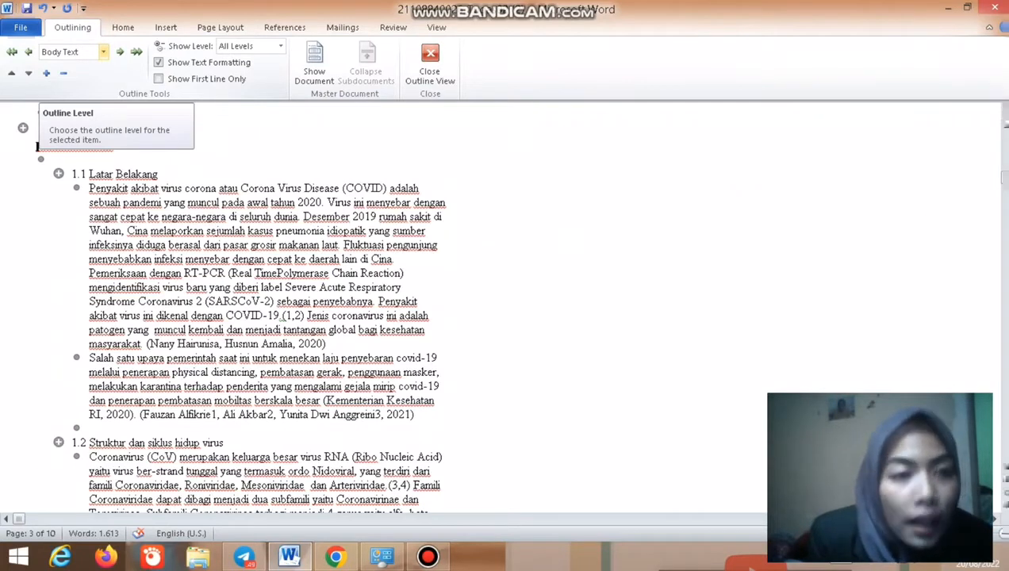
{"action": "left_click", "coordinate": [103, 52]}
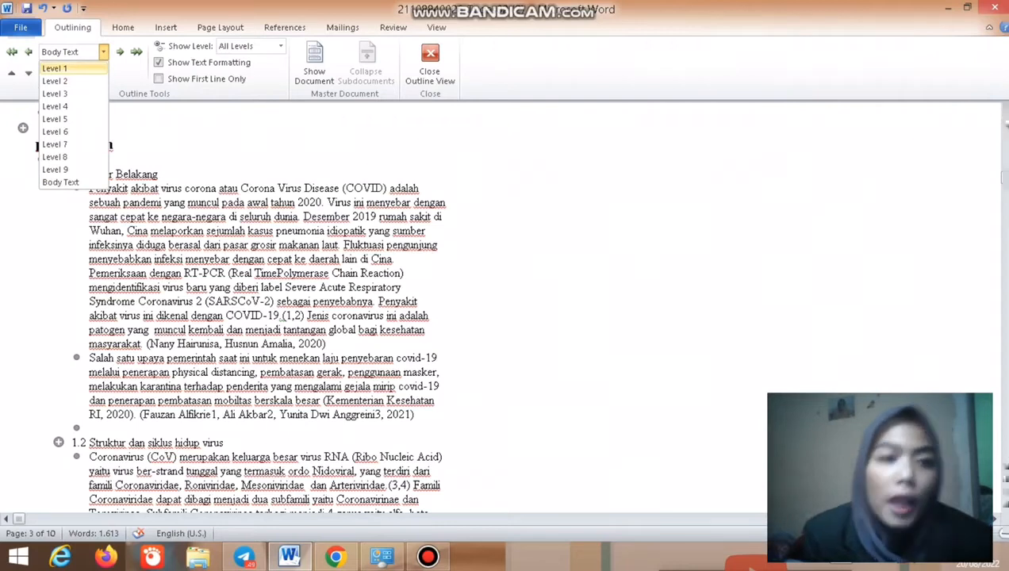
{"action": "left_click", "coordinate": [103, 51]}
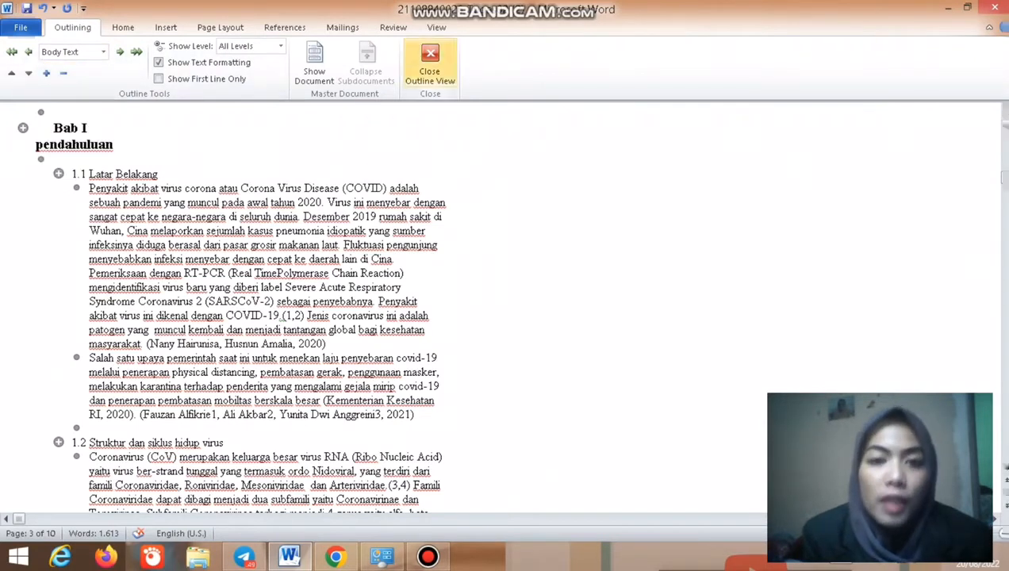
{"action": "left_click", "coordinate": [429, 64]}
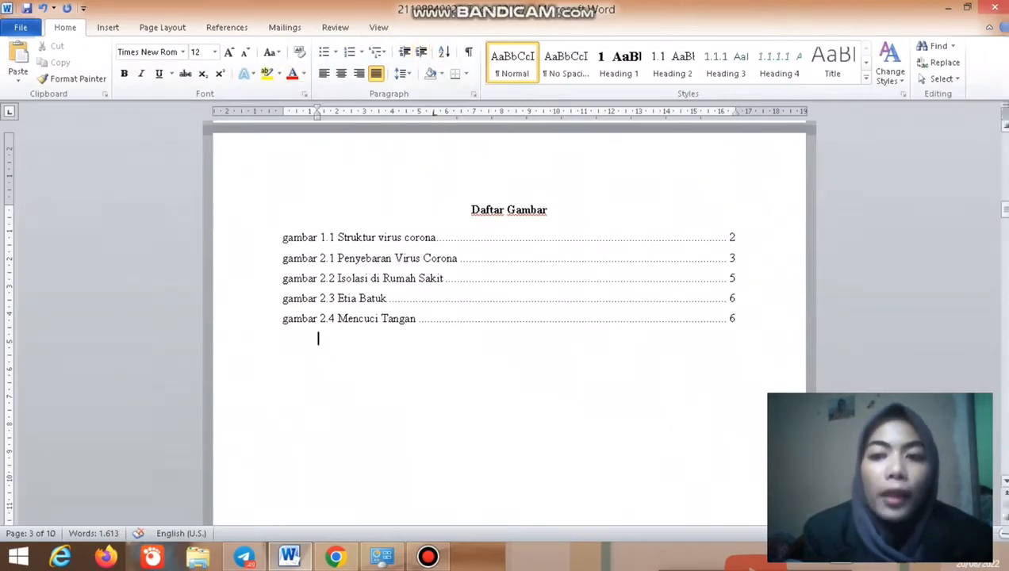
Show the Navigation Pane and use its headings to jump to 1.1 Latar Belakang and 2.3 Tata laksana.
{"action": "left_click_drag", "start_coordinate": [999, 207], "coordinate": [999, 245]}
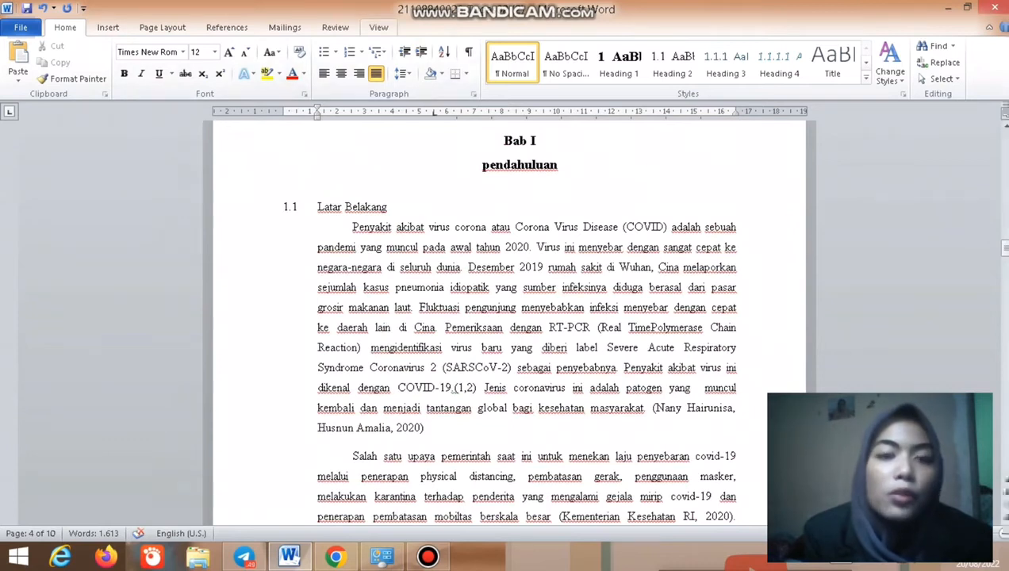
{"action": "left_click", "coordinate": [378, 27]}
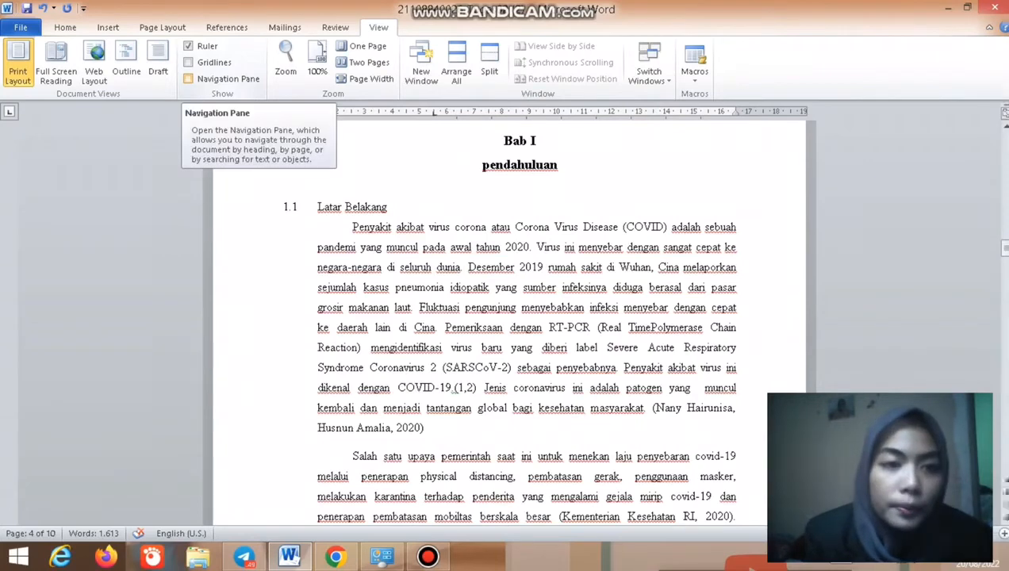
{"action": "left_click", "coordinate": [206, 78]}
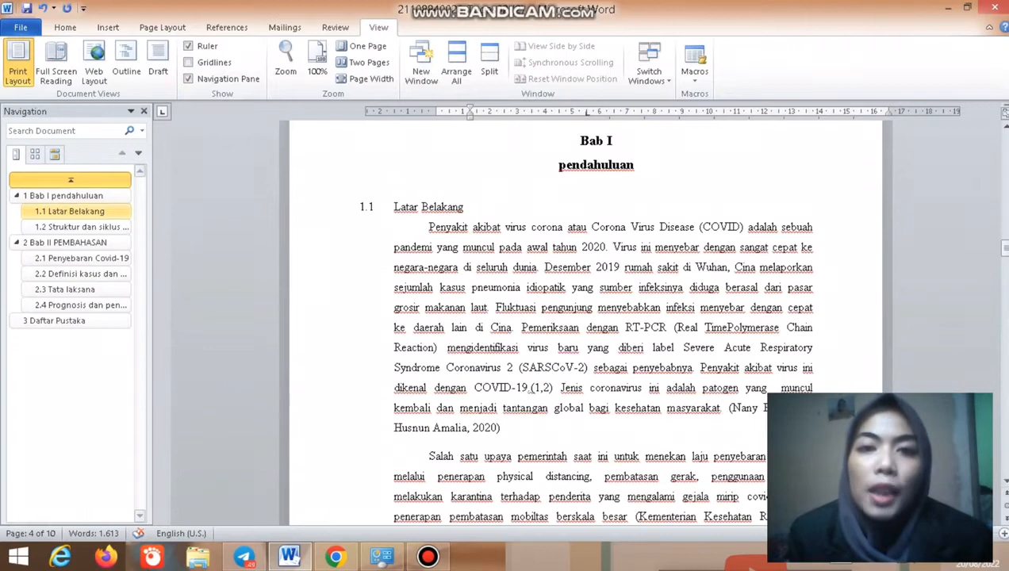
{"action": "left_click", "coordinate": [75, 212]}
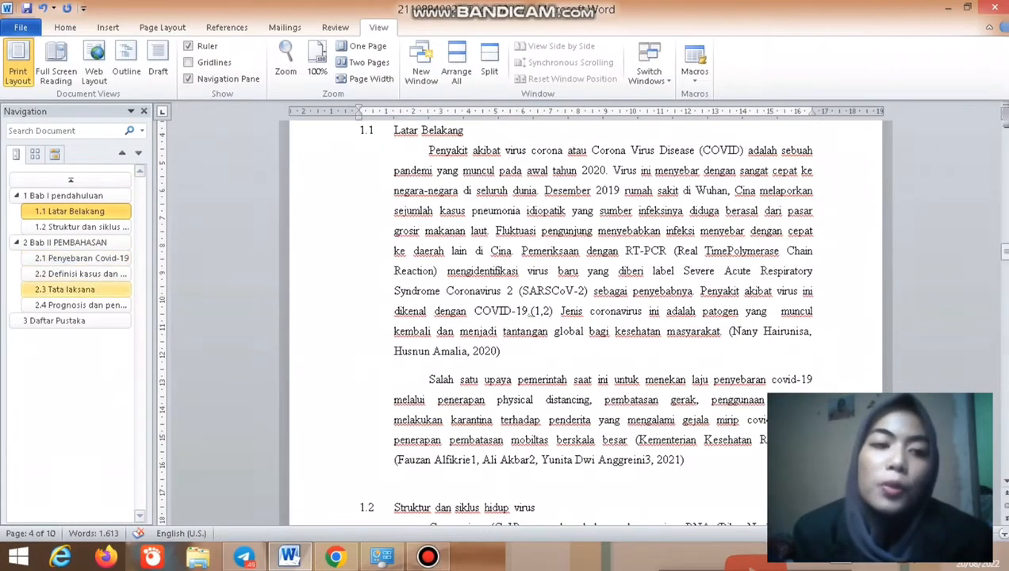
{"action": "left_click", "coordinate": [76, 289]}
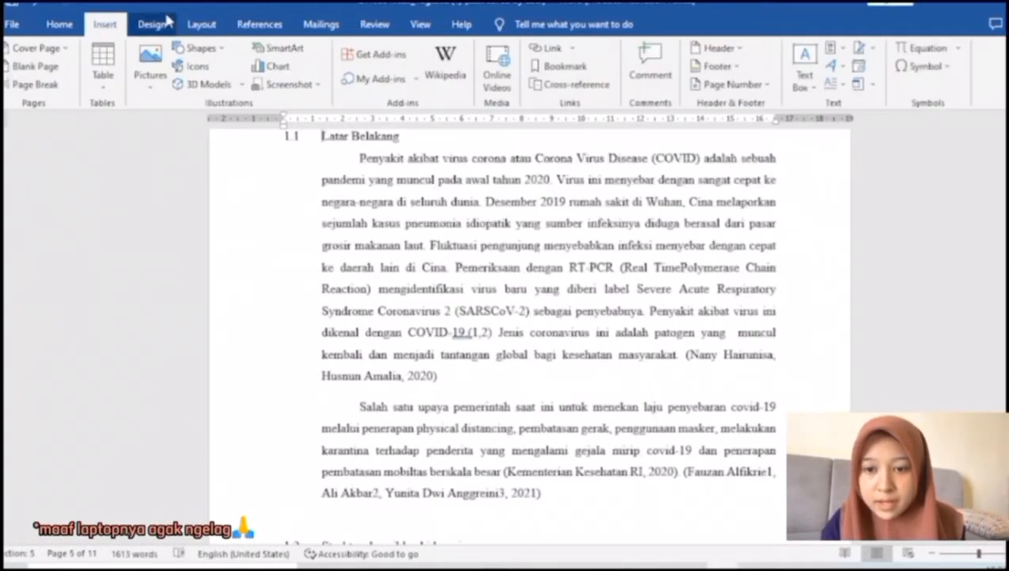
Open the section 5 header for editing, bring up its page number options, and turn on Different Odd & Even Pages.
{"action": "left_click", "coordinate": [197, 30]}
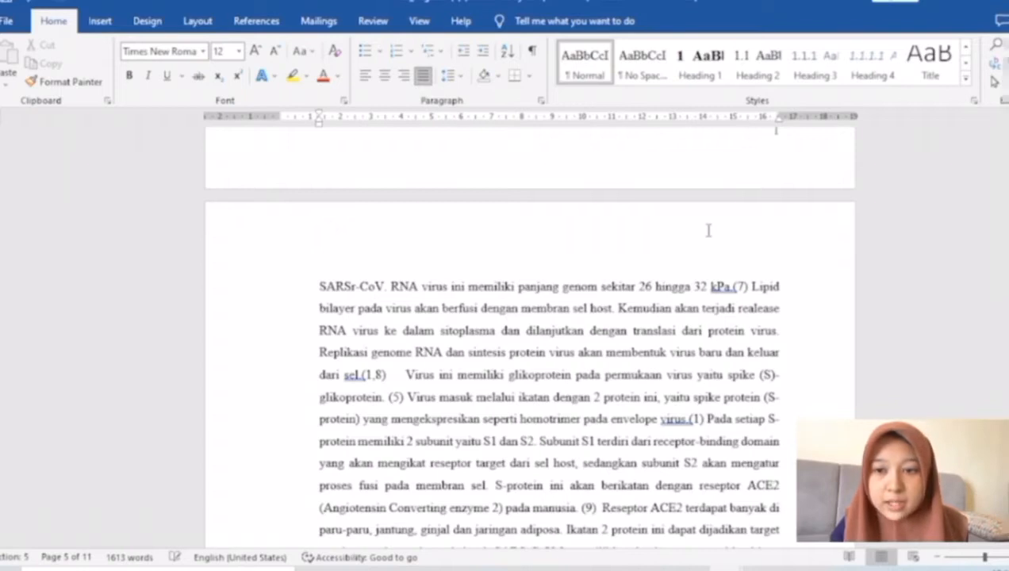
{"action": "double_click", "coordinate": [709, 230]}
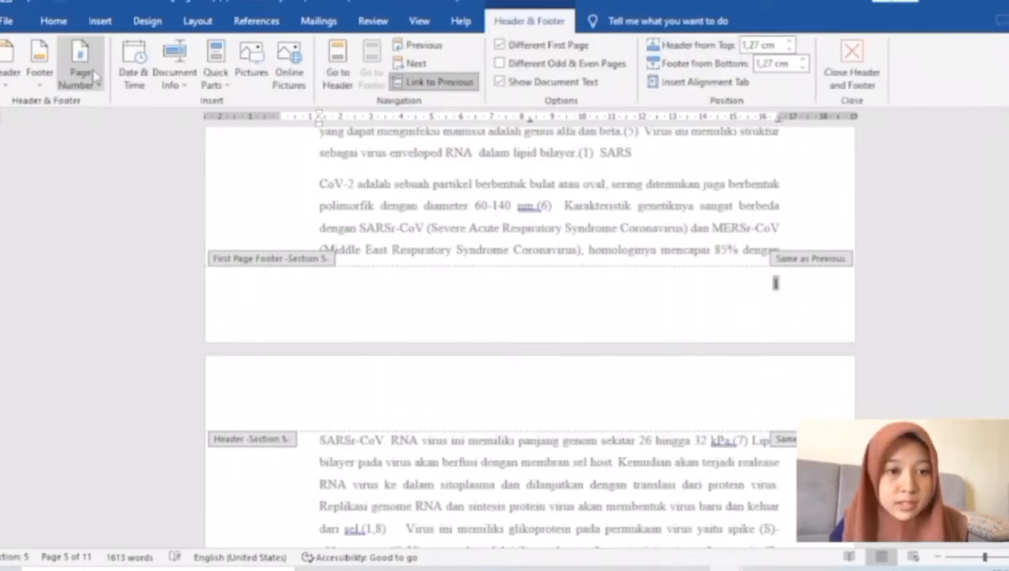
{"action": "left_click", "coordinate": [93, 75]}
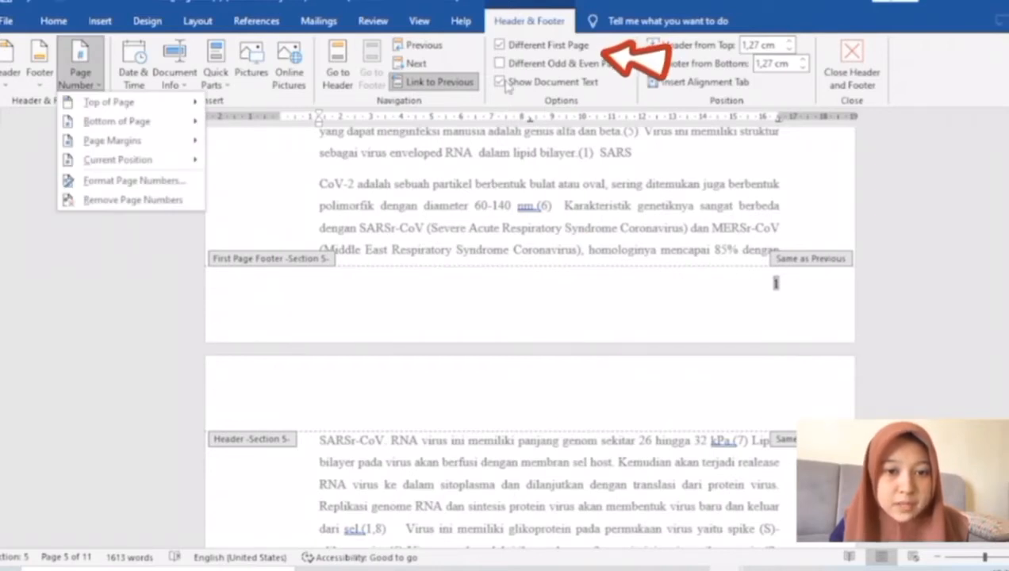
{"action": "left_click", "coordinate": [499, 63]}
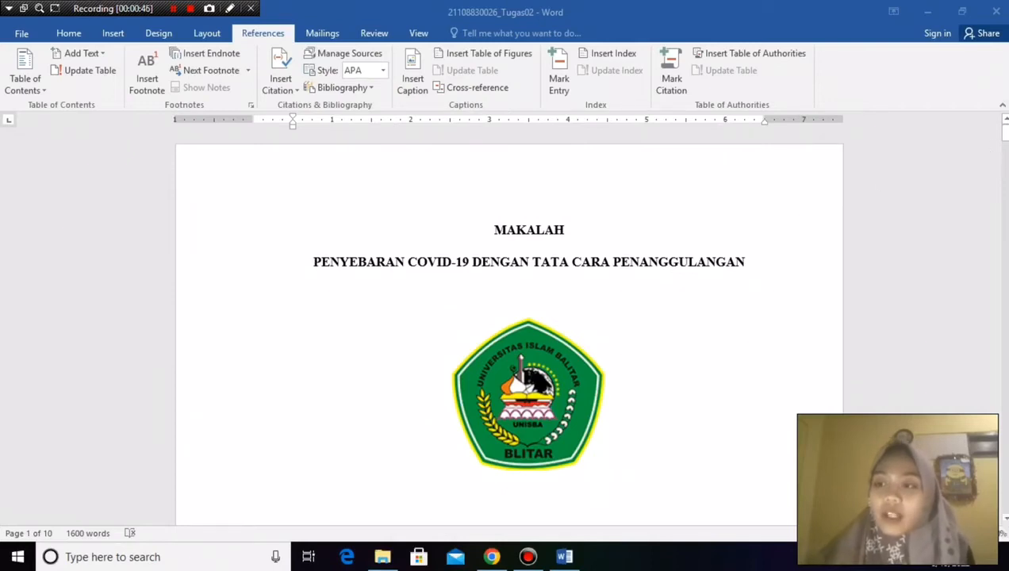
Delete the caption "gambar 2.2 Isolasi di Rumah Sakit" below the hospital isolation picture.
{"action": "left_click_drag", "start_coordinate": [1004, 132], "coordinate": [1004, 311]}
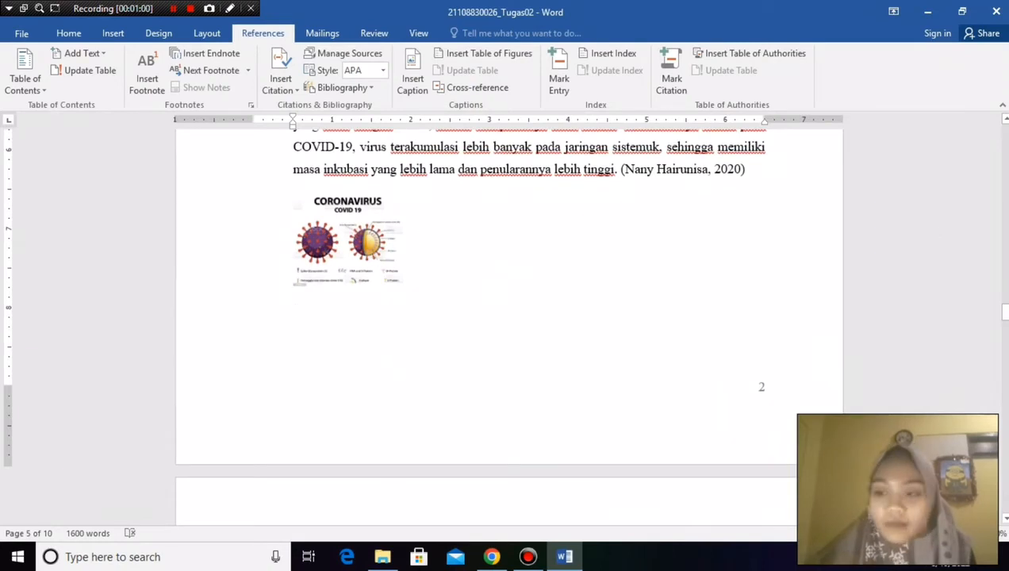
{"action": "left_click_drag", "start_coordinate": [1003, 311], "coordinate": [1004, 312]}
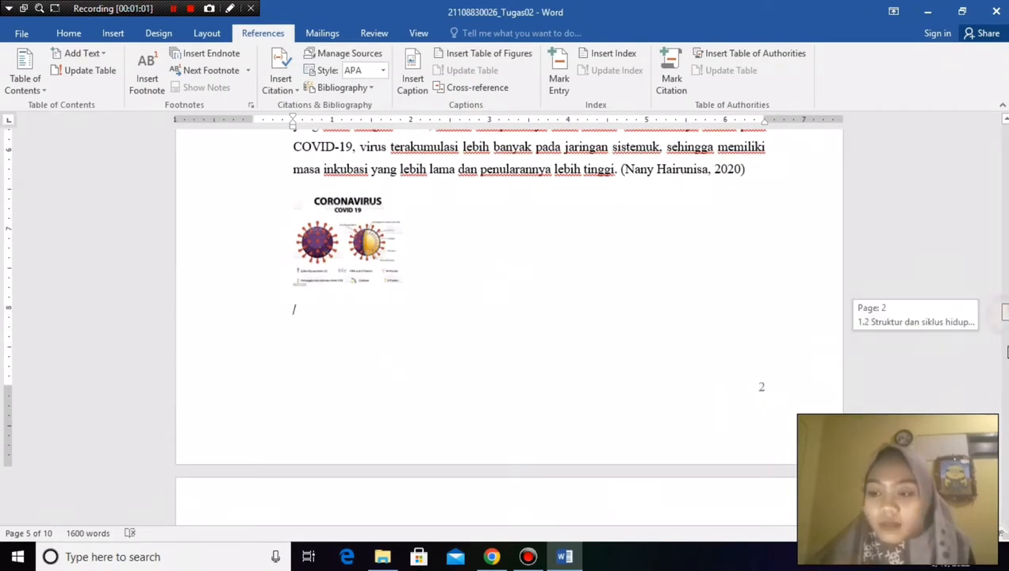
{"action": "left_click_drag", "start_coordinate": [1007, 352], "coordinate": [1003, 411]}
{"action": "left_click_drag", "start_coordinate": [1005, 423], "coordinate": [998, 302]}
{"action": "scroll", "coordinate": [998, 308], "scroll_direction": "down", "scroll_amount": 10}
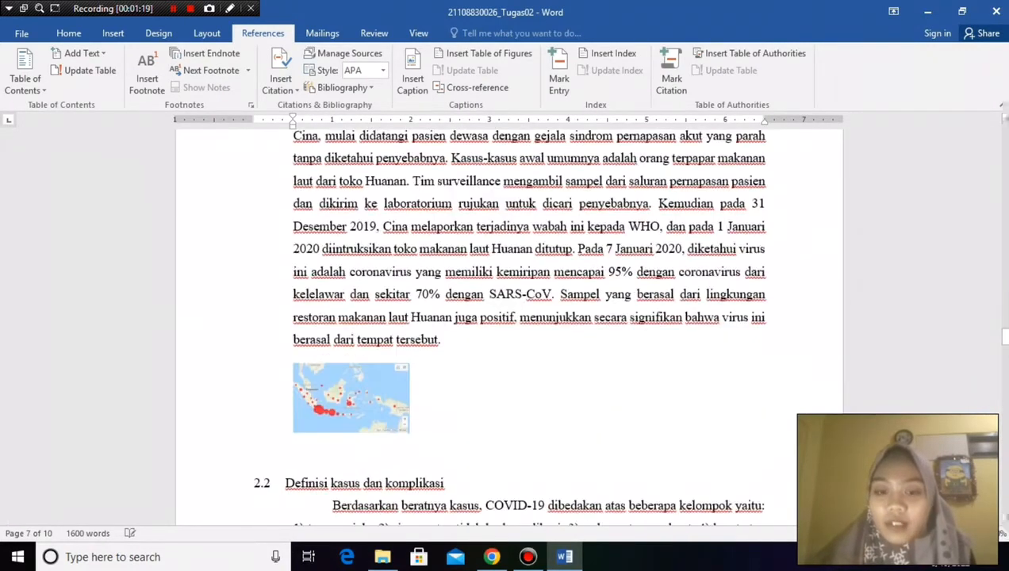
{"action": "scroll", "coordinate": [1000, 336], "scroll_direction": "down", "scroll_amount": 5}
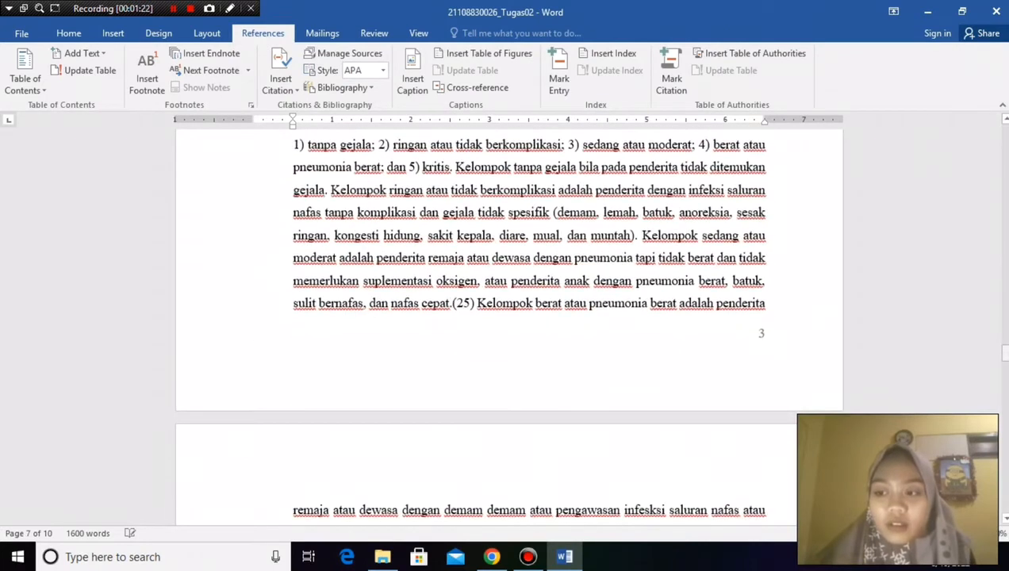
{"action": "left_click_drag", "start_coordinate": [1002, 352], "coordinate": [1003, 417]}
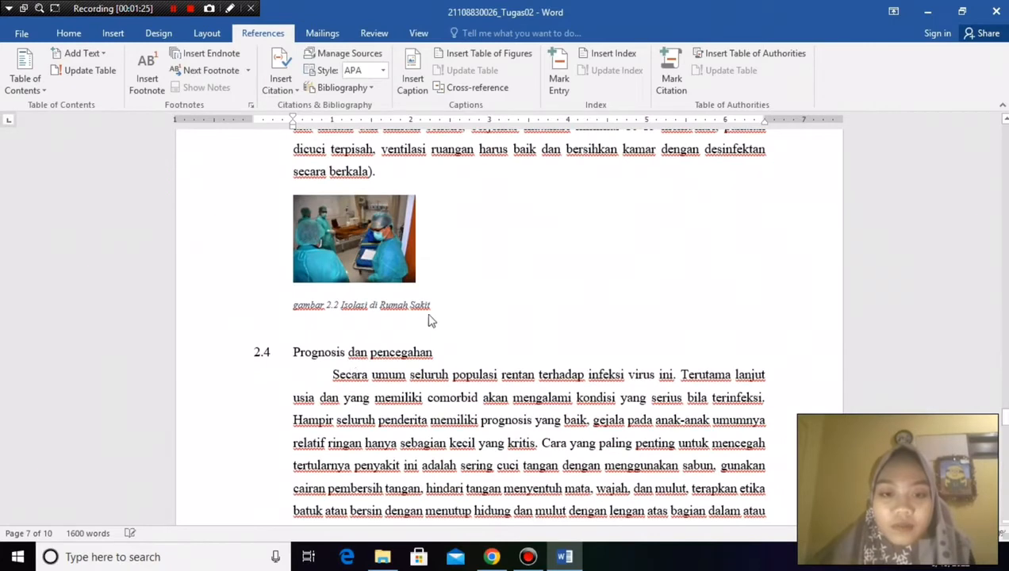
{"action": "left_click_drag", "start_coordinate": [434, 309], "coordinate": [294, 309]}
{"action": "key", "text": "Delete"}
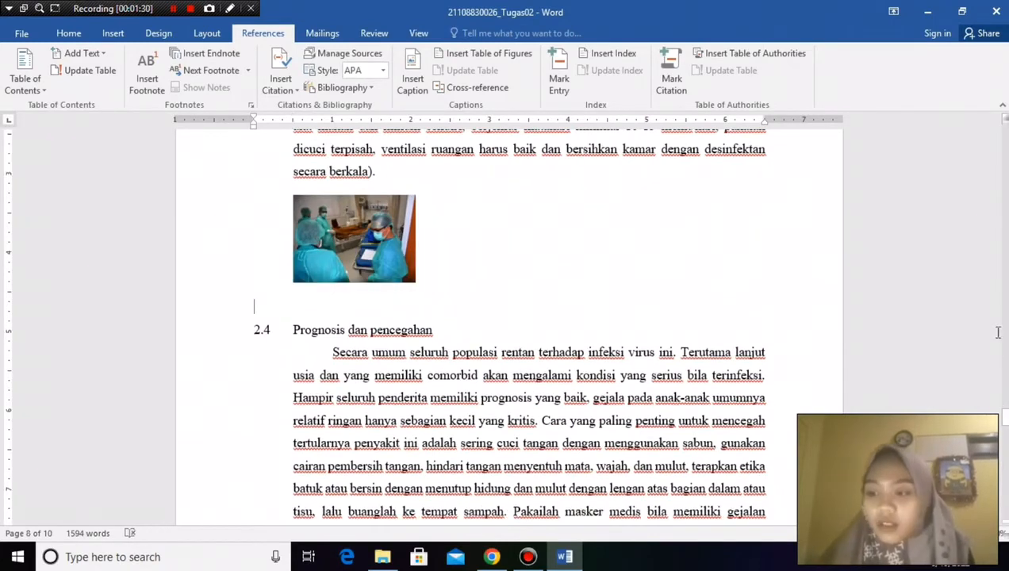
Delete the captions below the Etika Batuk poster and the hand-washing picture at the end of section 2.4.
{"action": "left_click_drag", "start_coordinate": [1003, 423], "coordinate": [1003, 456]}
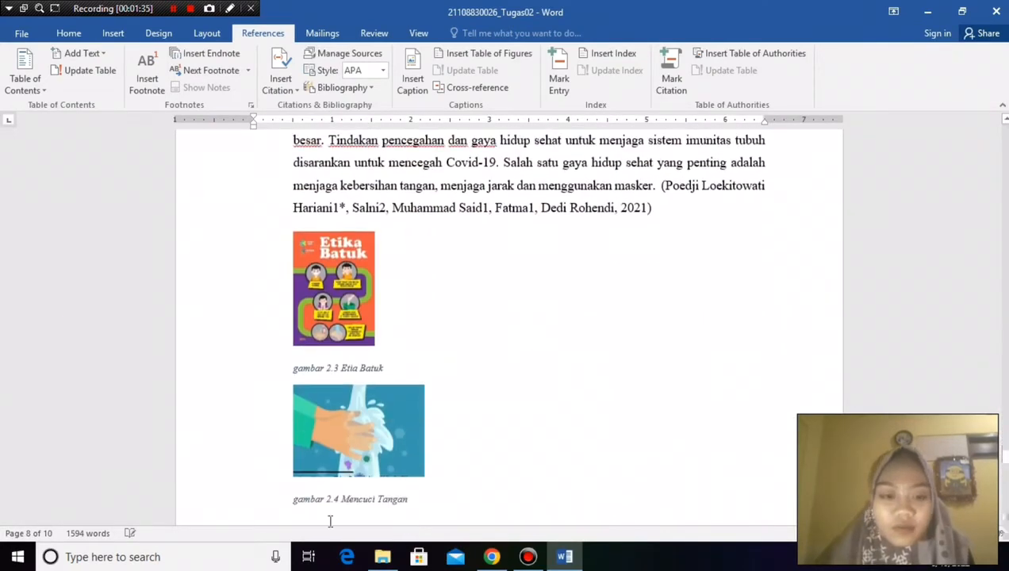
{"action": "left_click_drag", "start_coordinate": [390, 371], "coordinate": [293, 384]}
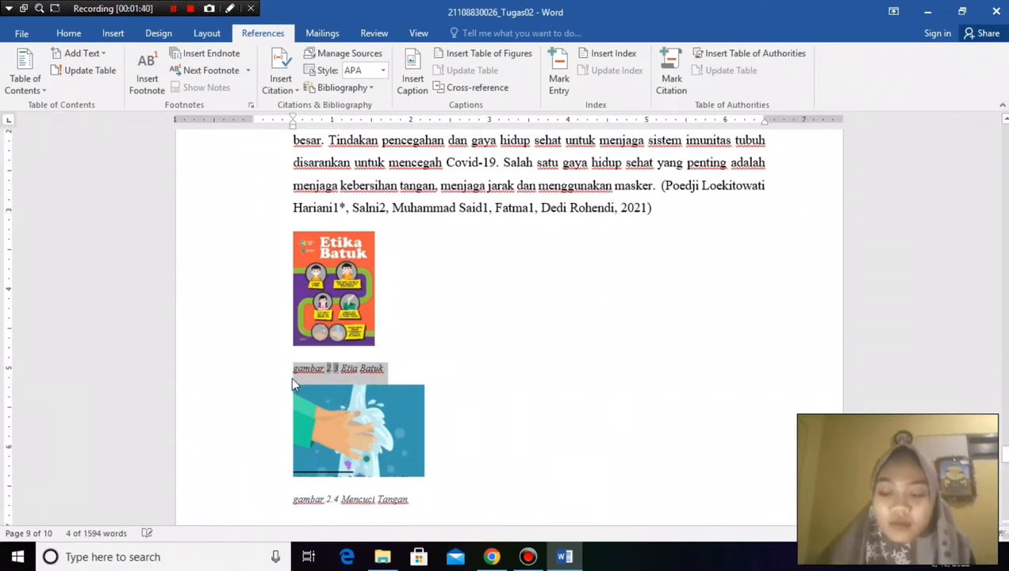
{"action": "key", "text": "Delete"}
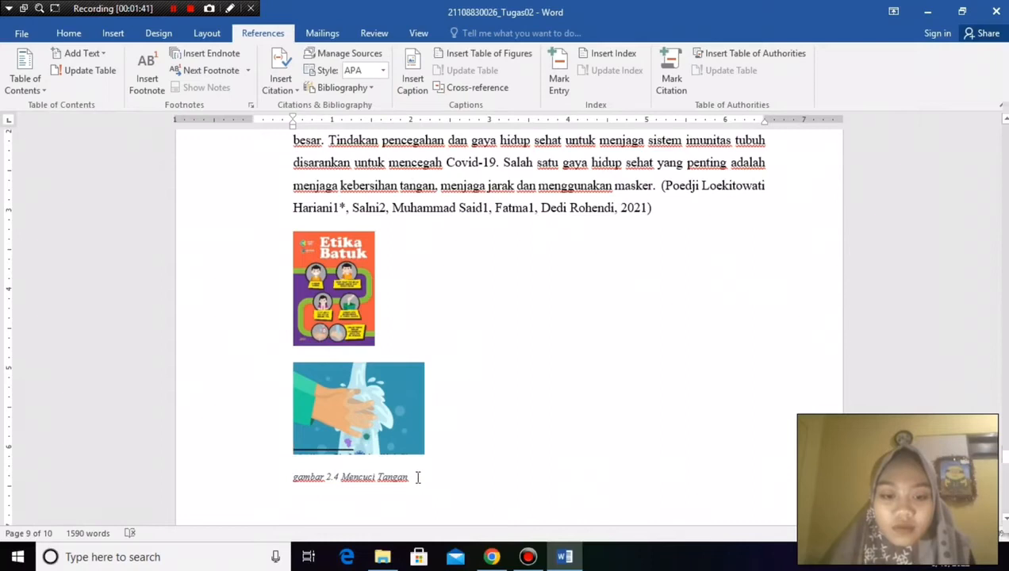
{"action": "left_click_drag", "start_coordinate": [416, 476], "coordinate": [294, 488]}
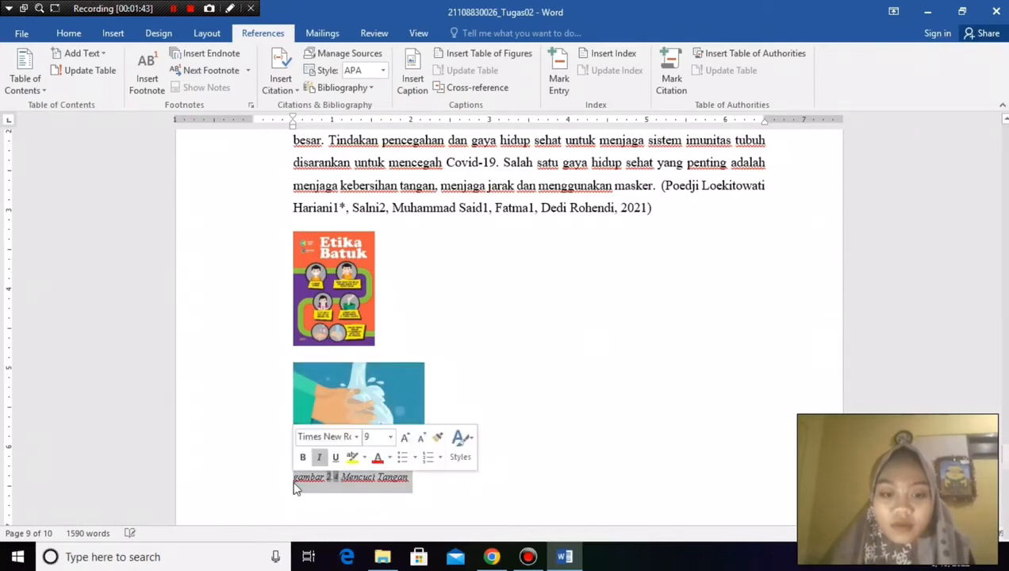
{"action": "key", "text": "Delete"}
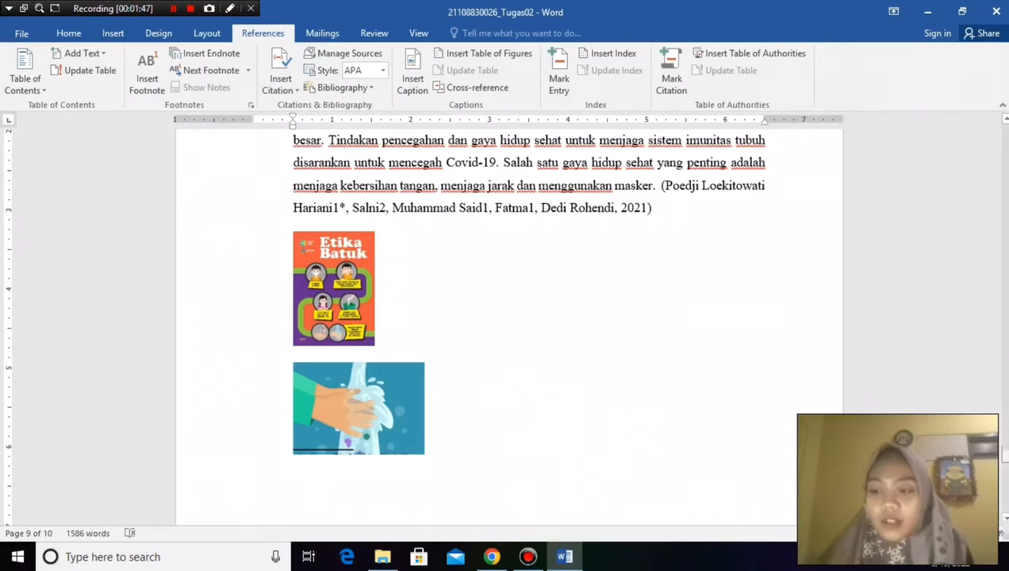
Start a new caption on the blank line below the coronavirus structure picture, using the label gambar.
{"action": "left_click_drag", "start_coordinate": [1004, 455], "coordinate": [1004, 314]}
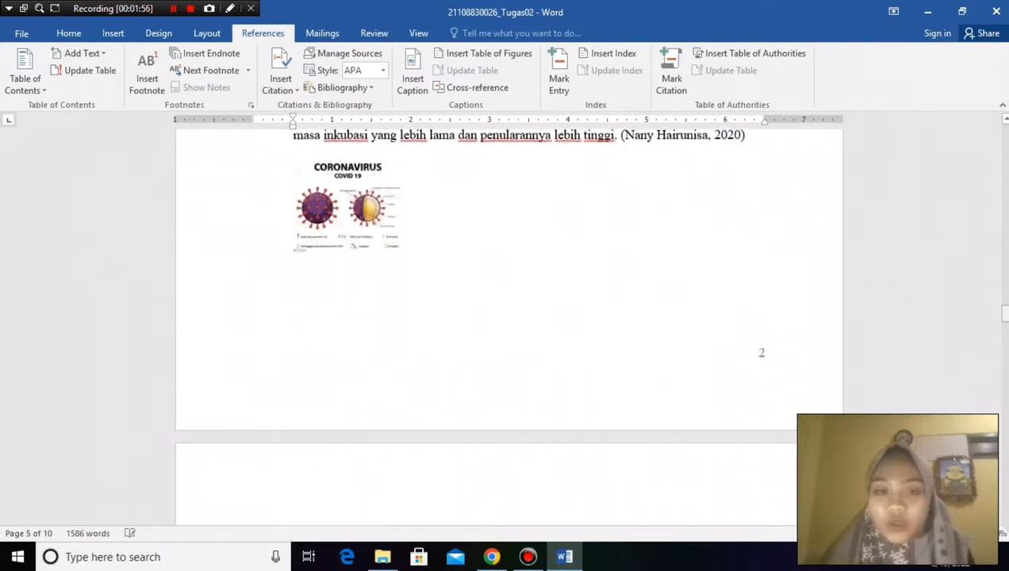
{"action": "left_click", "coordinate": [338, 280]}
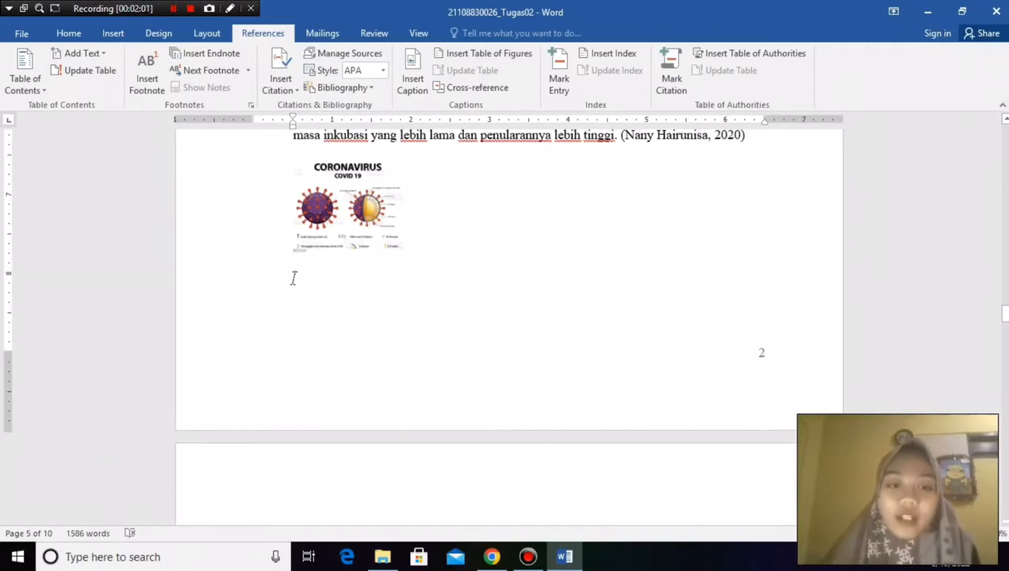
{"action": "left_click", "coordinate": [293, 277]}
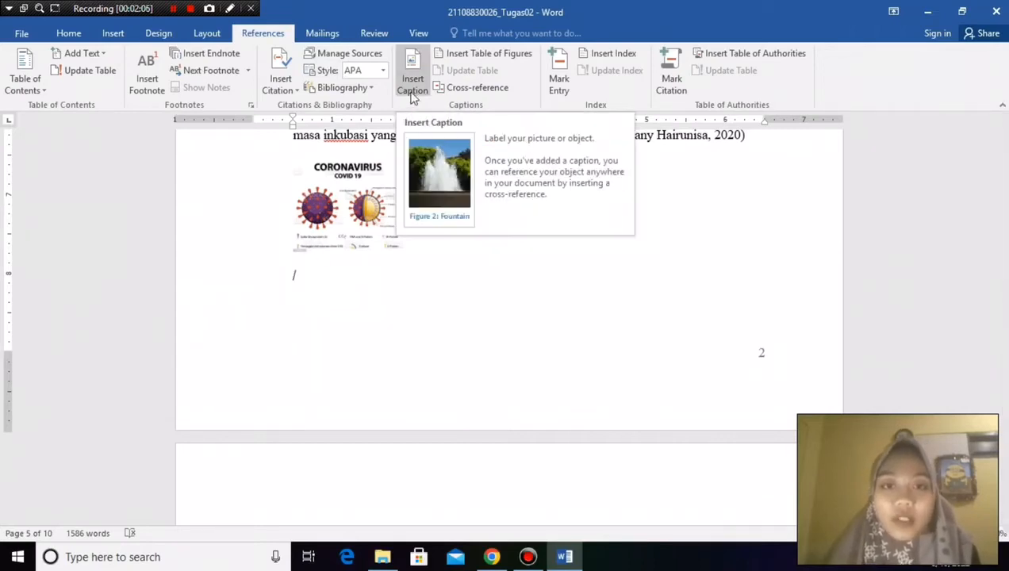
{"action": "left_click", "coordinate": [412, 93]}
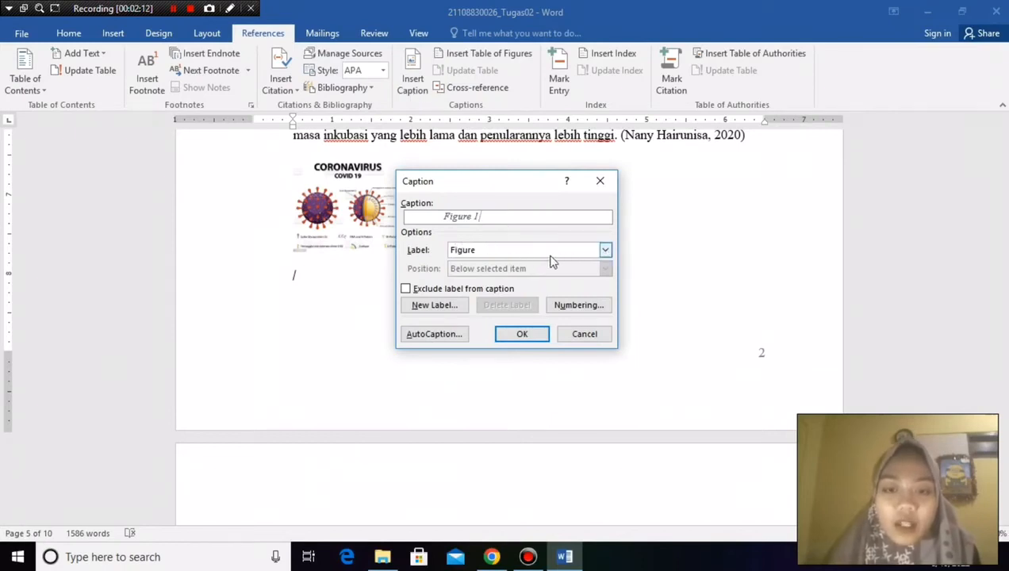
{"action": "left_click", "coordinate": [604, 250]}
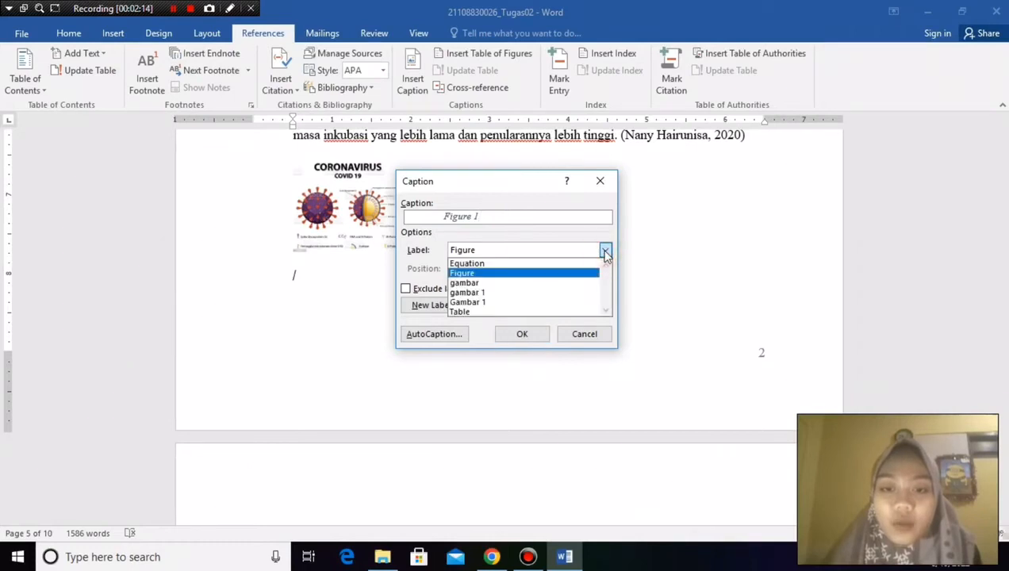
{"action": "left_click", "coordinate": [491, 286]}
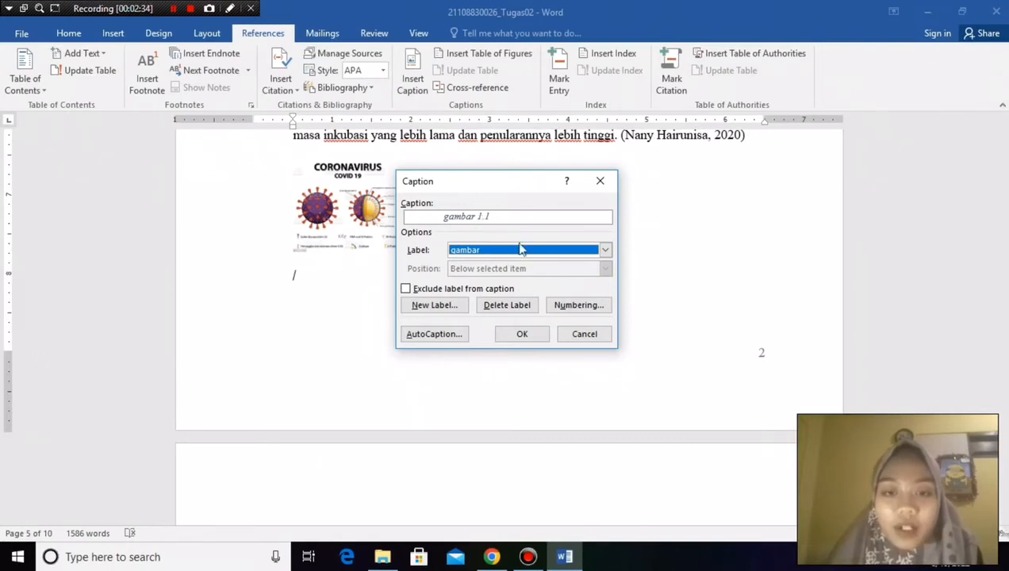
Accept 1, 2, 3 numbering with Heading 1 chapter numbers and a period separator, and insert the caption "gambar 1.1 Struktur Virus Covid-19".
{"action": "left_click", "coordinate": [579, 305]}
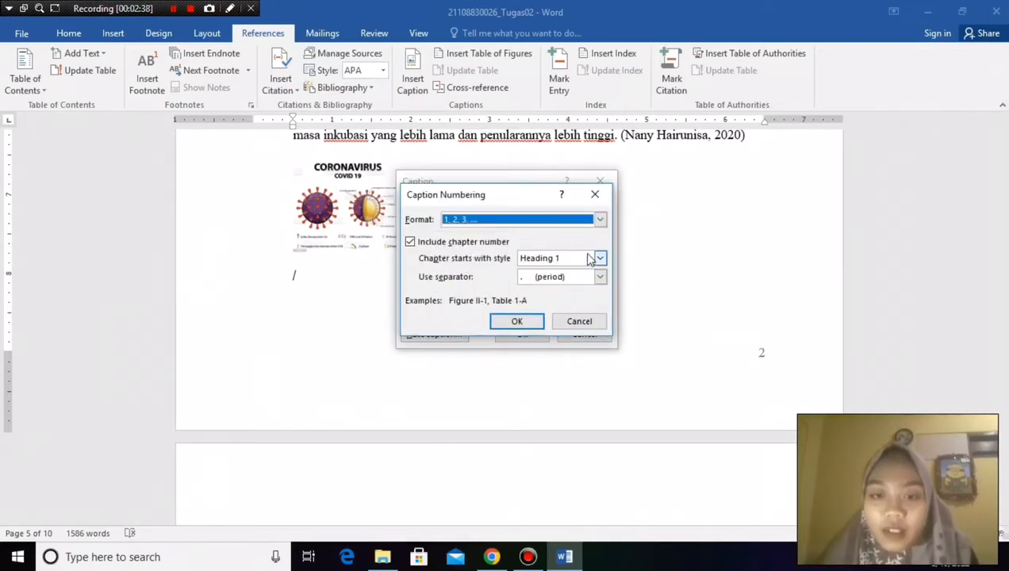
{"action": "left_click", "coordinate": [516, 321]}
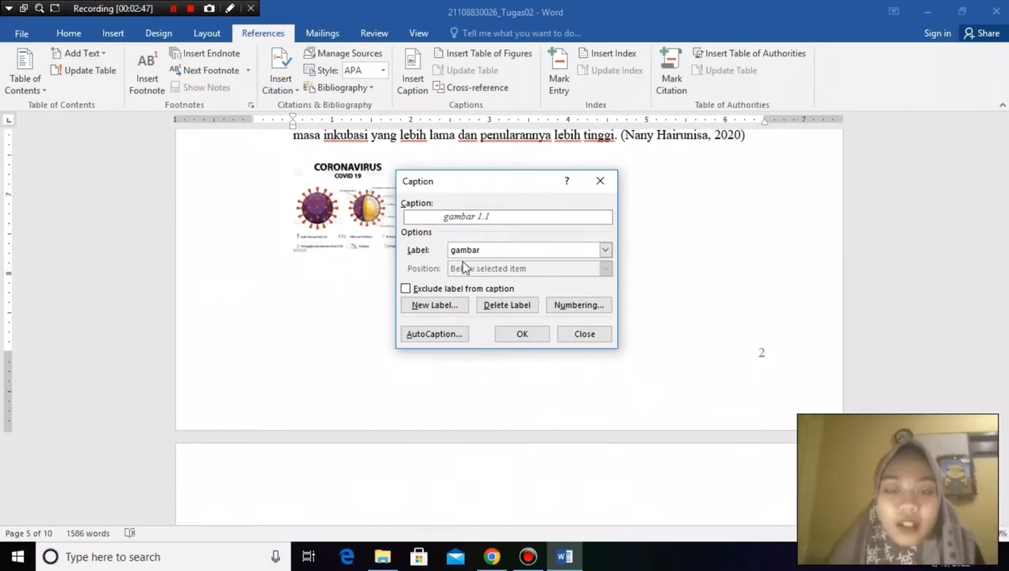
{"action": "left_click", "coordinate": [521, 334]}
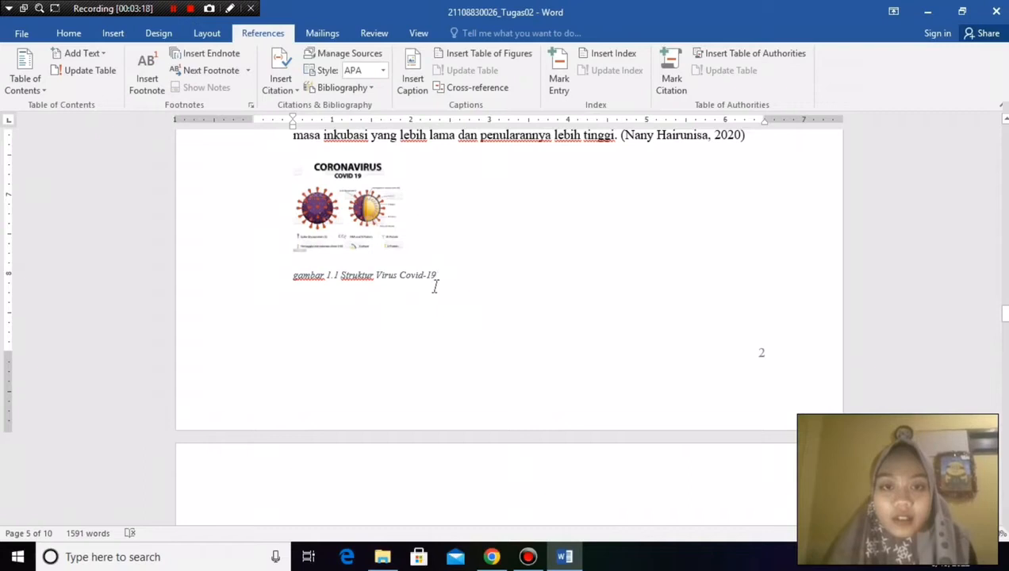
{"action": "key", "text": "Down"}
{"action": "key", "text": "Down"}
{"action": "key", "text": "Down"}
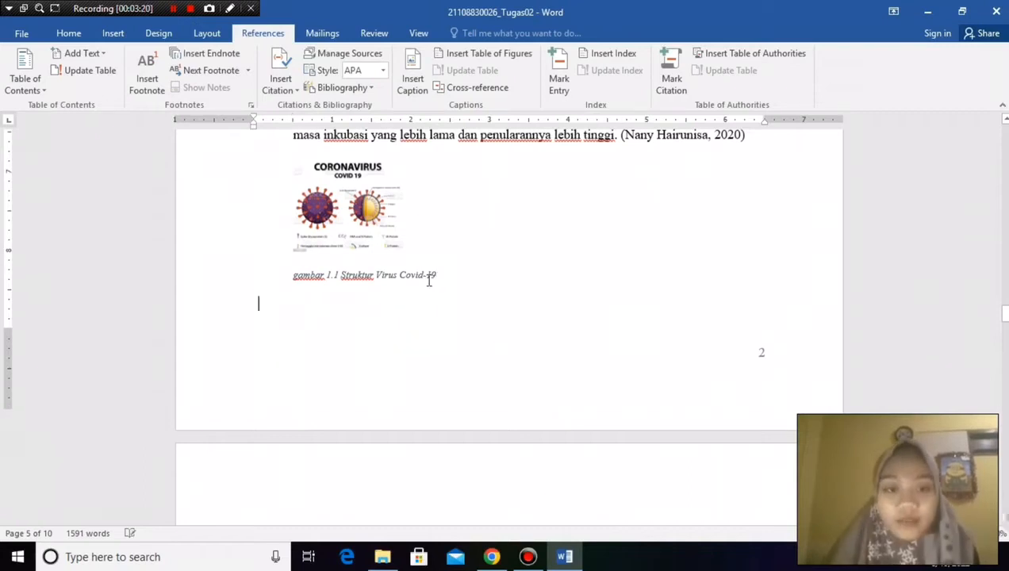
Insert the caption "gambar 2.1 Penyebaran Covid-19" on the blank line below the Indonesia map picture in section 2.1.
{"action": "key", "text": "Down"}
{"action": "key", "text": "Down"}
{"action": "key", "text": "Down"}
{"action": "key", "text": "Down"}
{"action": "key", "text": "Down"}
{"action": "key", "text": "Down"}
{"action": "key", "text": "Down"}
{"action": "key", "text": "Down"}
{"action": "key", "text": "Down"}
{"action": "key", "text": "Down"}
{"action": "key", "text": "Down"}
{"action": "key", "text": "Down"}
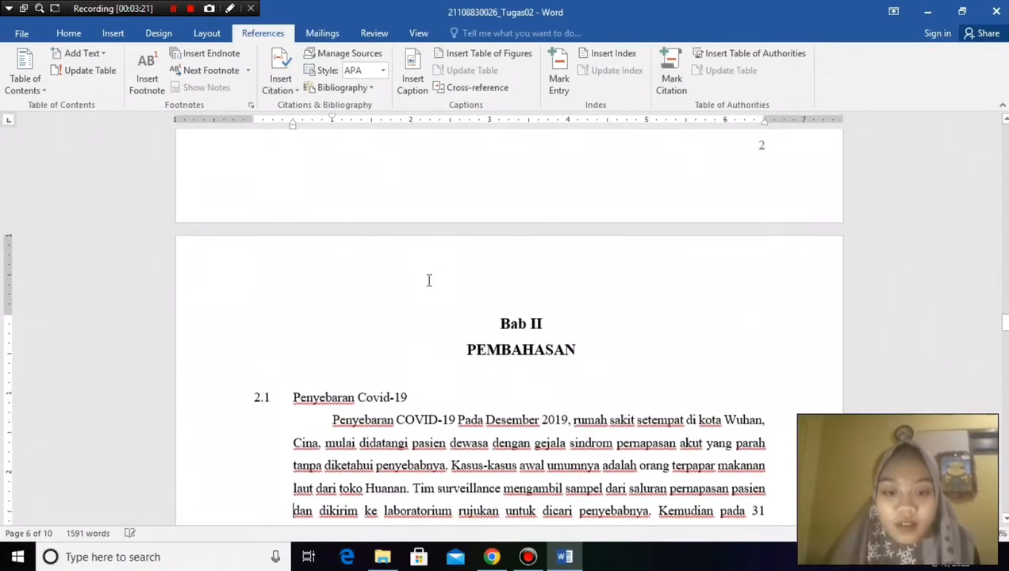
{"action": "key", "text": "Down"}
{"action": "key", "text": "Down"}
{"action": "key", "text": "Down"}
{"action": "key", "text": "Down"}
{"action": "key", "text": "Down"}
{"action": "key", "text": "Down"}
{"action": "key", "text": "Down"}
{"action": "key", "text": "Down"}
{"action": "key", "text": "Down"}
{"action": "key", "text": "Down"}
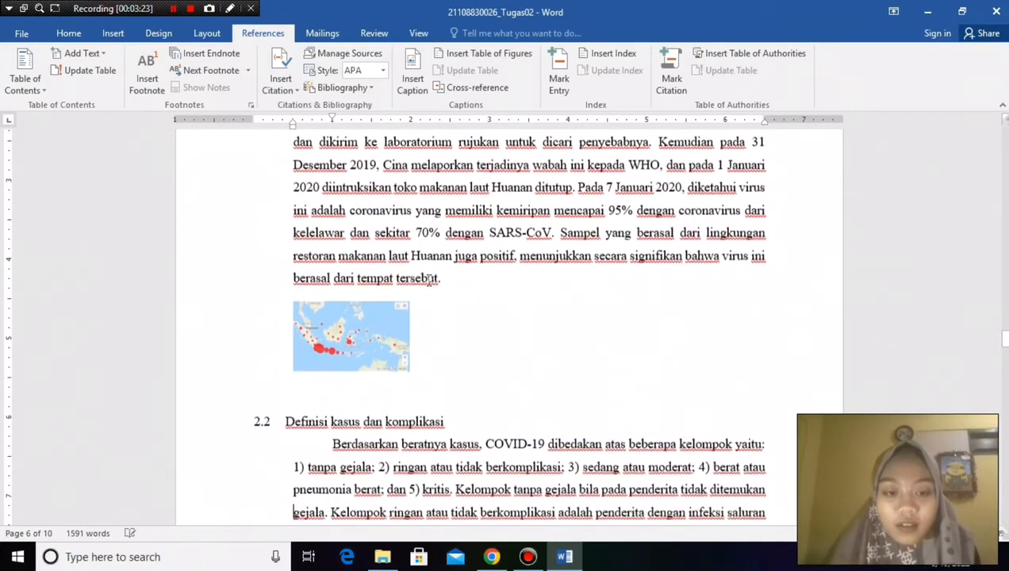
{"action": "left_click", "coordinate": [374, 389]}
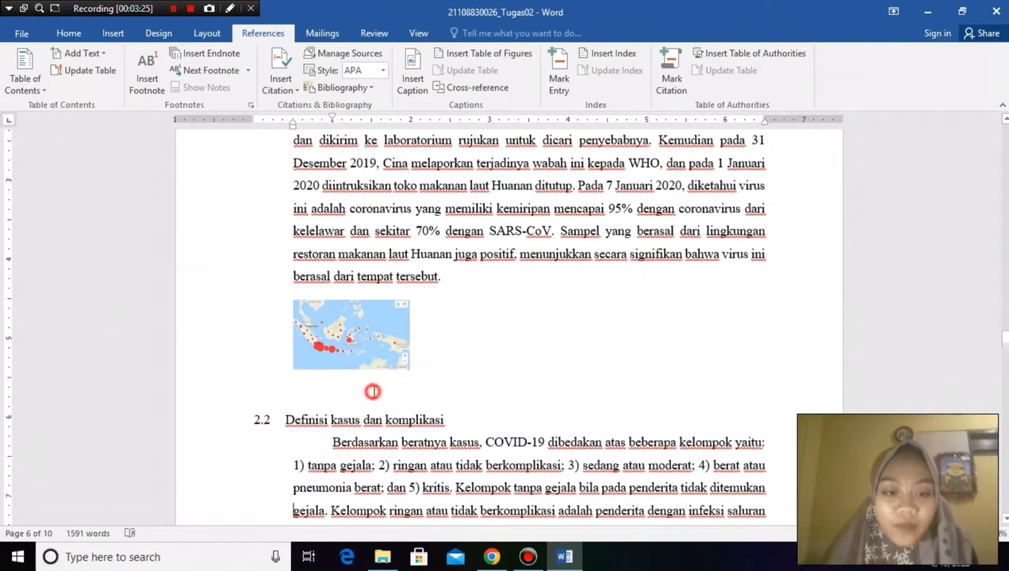
{"action": "left_click", "coordinate": [418, 79]}
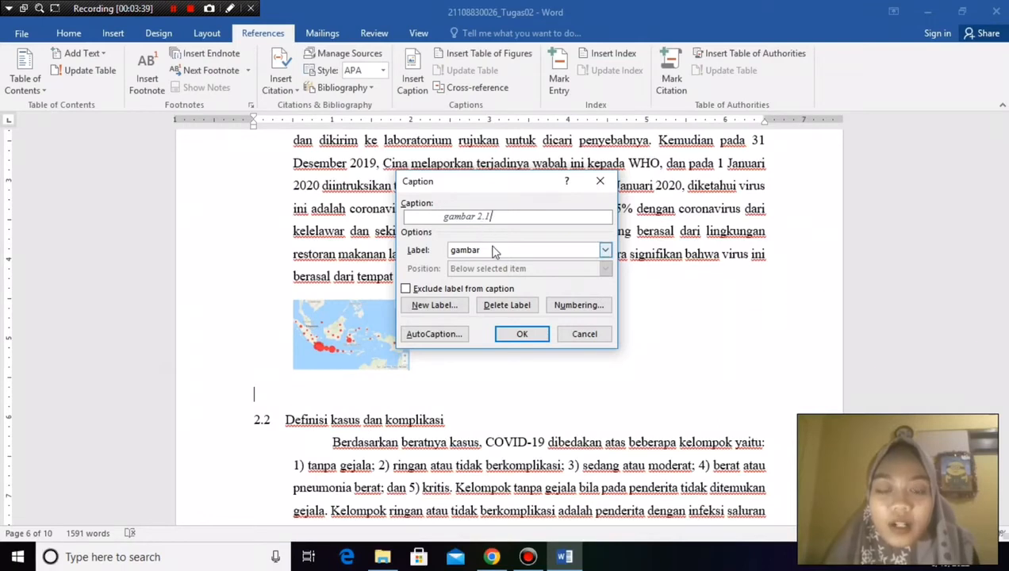
{"action": "left_click", "coordinate": [520, 335]}
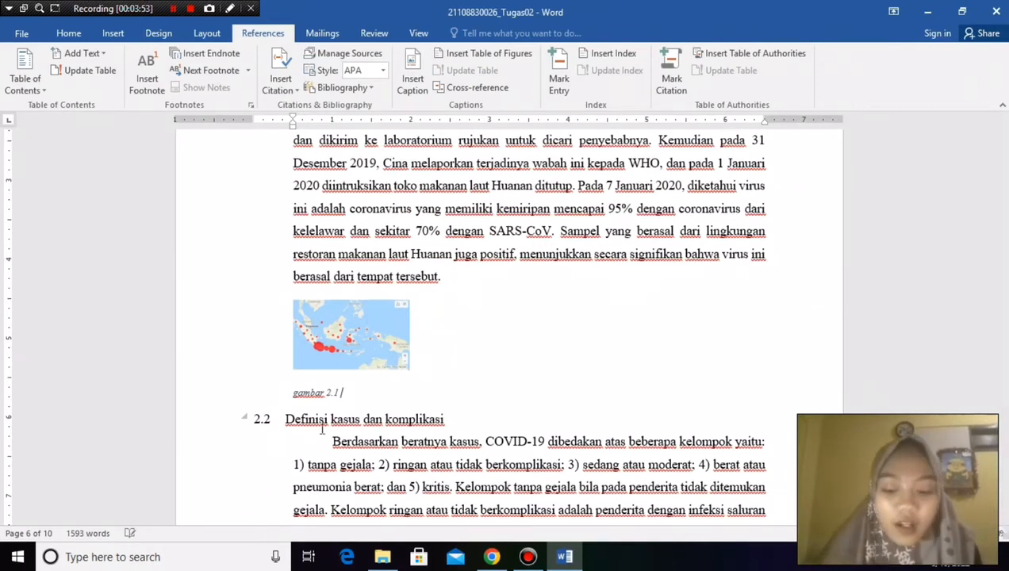
{"action": "type", "text": "Penye"}
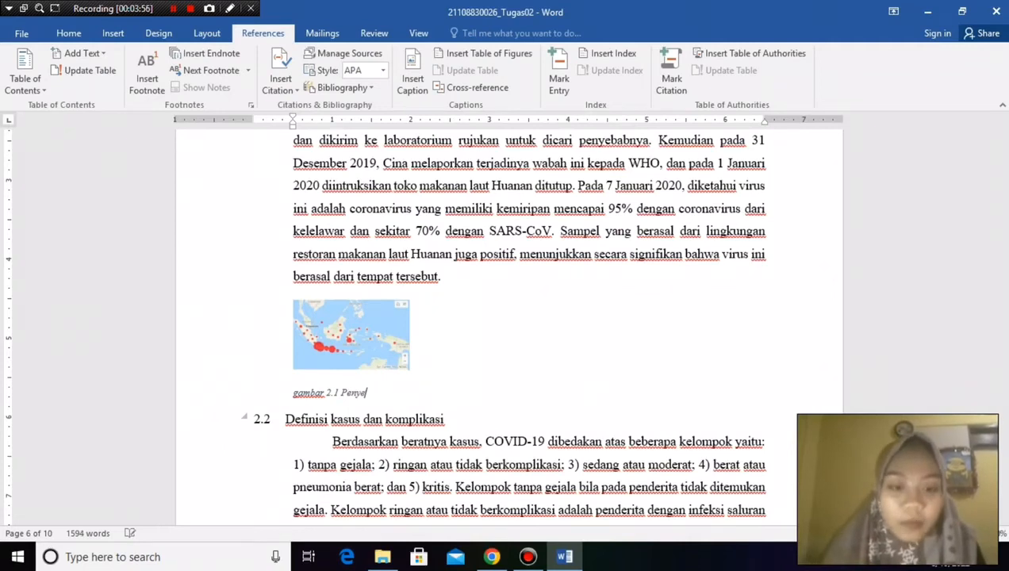
{"action": "type", "text": "baran Co"}
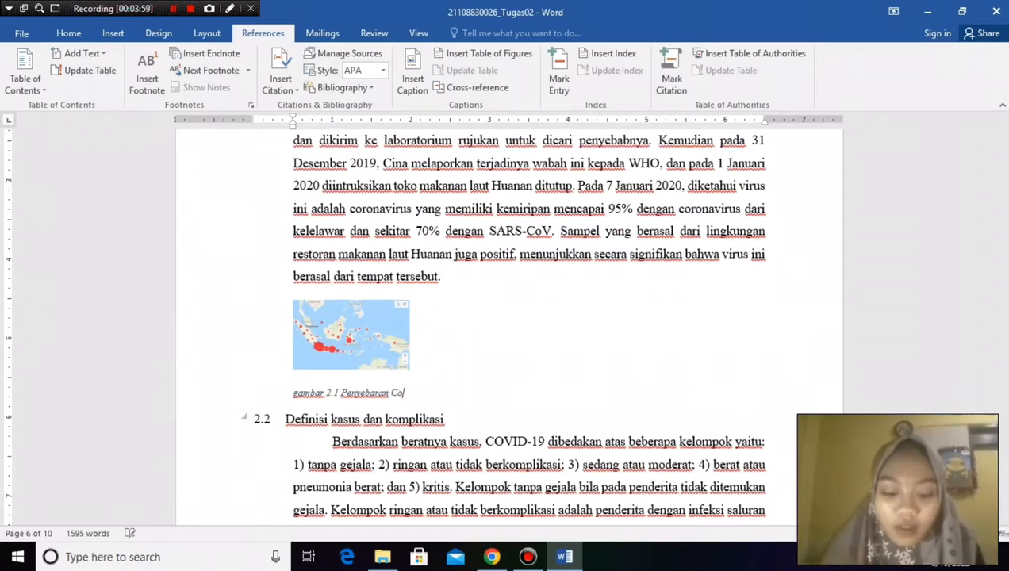
{"action": "type", "text": "vid "}
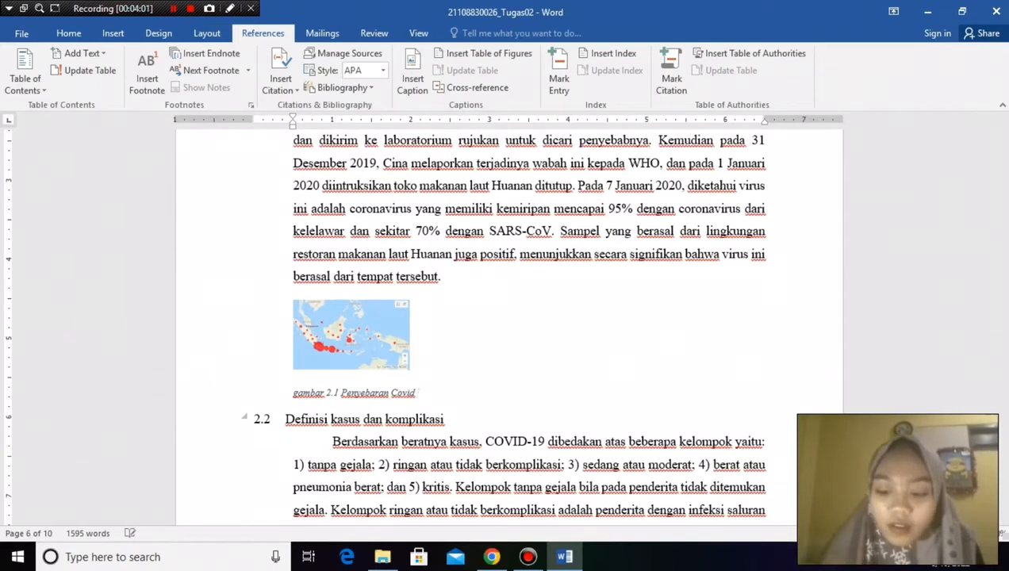
{"action": "type", "text": "-19"}
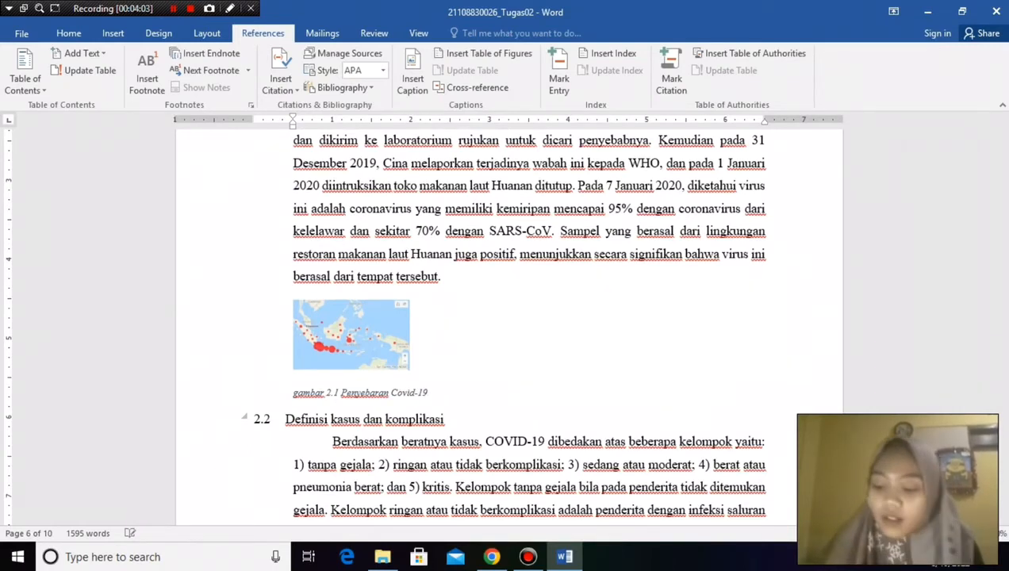
Insert the caption "gambar 2.2 Isolasi" on the blank line below the hospital isolation picture at the end of section 2.3.
{"action": "scroll", "coordinate": [321, 428], "scroll_direction": "down", "scroll_amount": 5}
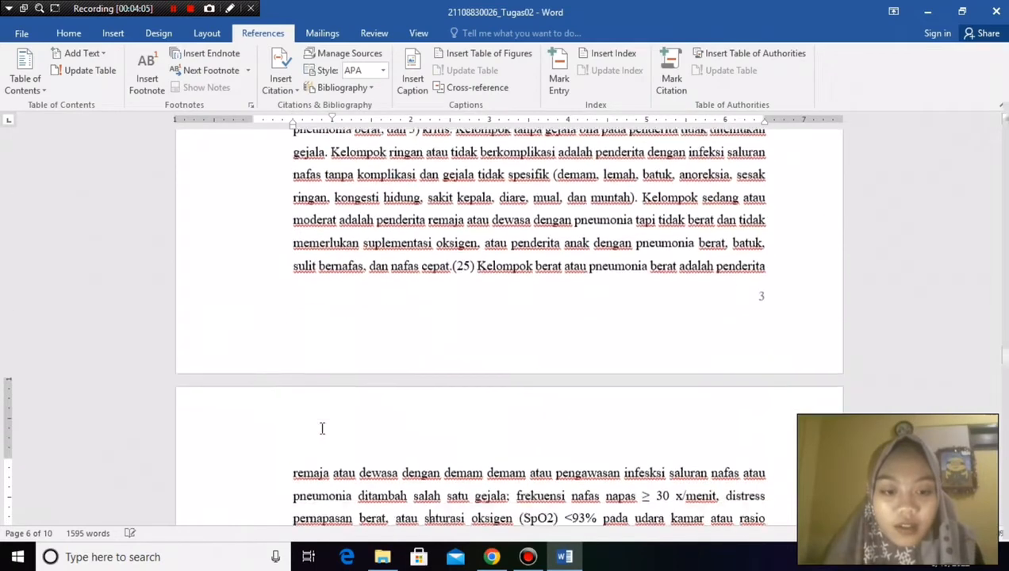
{"action": "scroll", "coordinate": [322, 428], "scroll_direction": "down", "scroll_amount": 4}
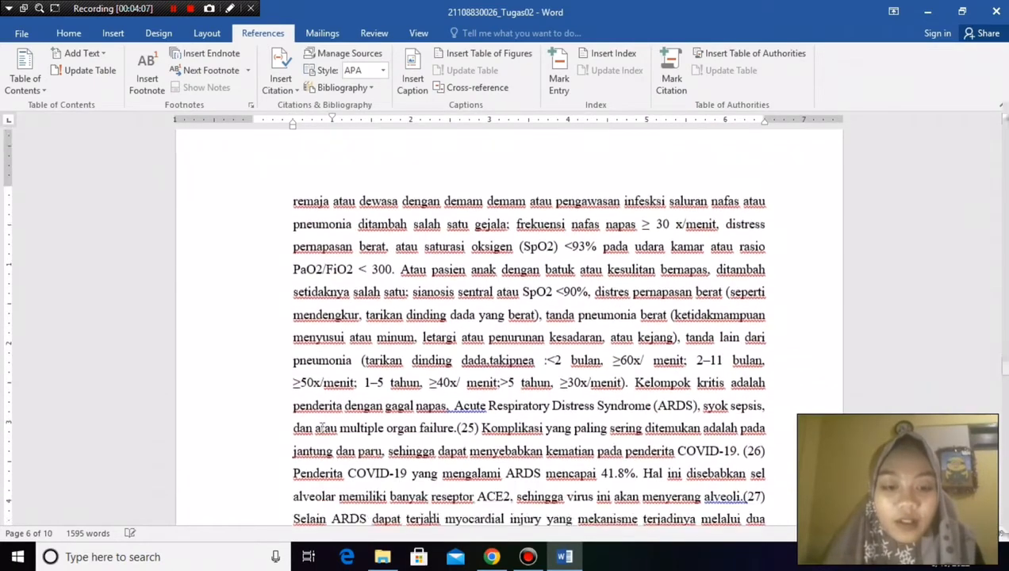
{"action": "scroll", "coordinate": [322, 428], "scroll_direction": "down", "scroll_amount": 5}
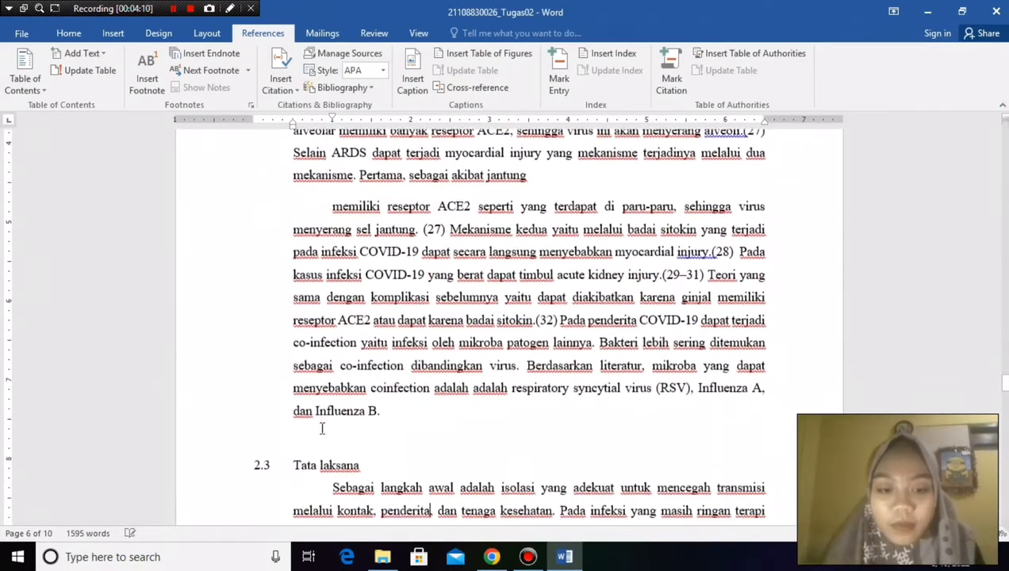
{"action": "scroll", "coordinate": [322, 428], "scroll_direction": "down", "scroll_amount": 9}
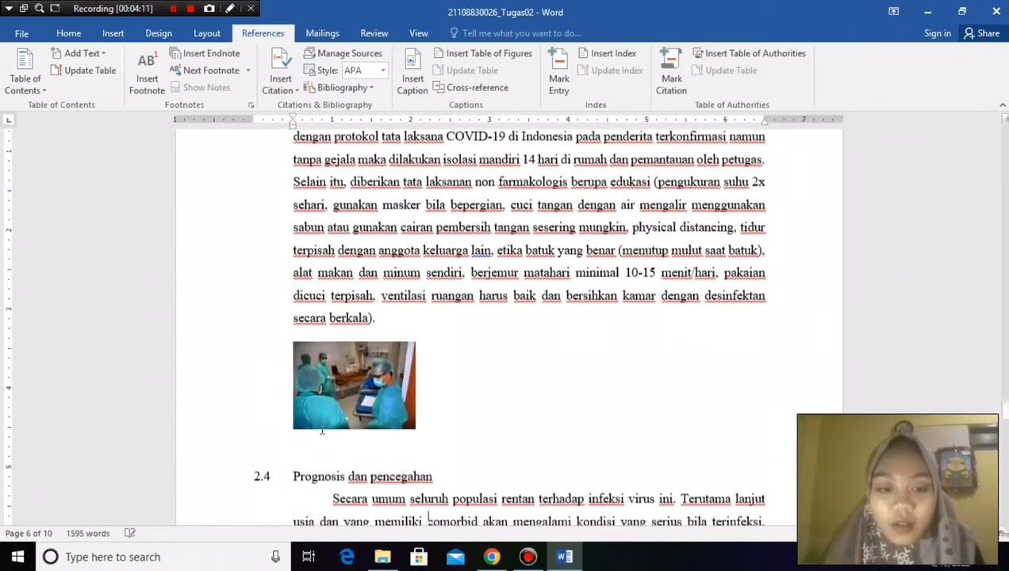
{"action": "scroll", "coordinate": [322, 430], "scroll_direction": "down", "scroll_amount": 1}
{"action": "left_click", "coordinate": [365, 384]}
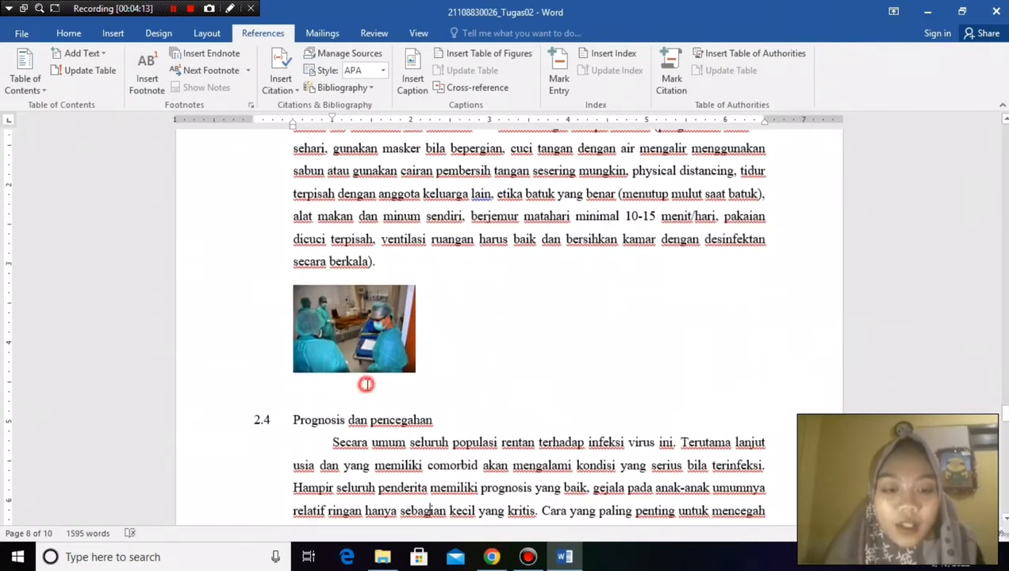
{"action": "left_click", "coordinate": [365, 389]}
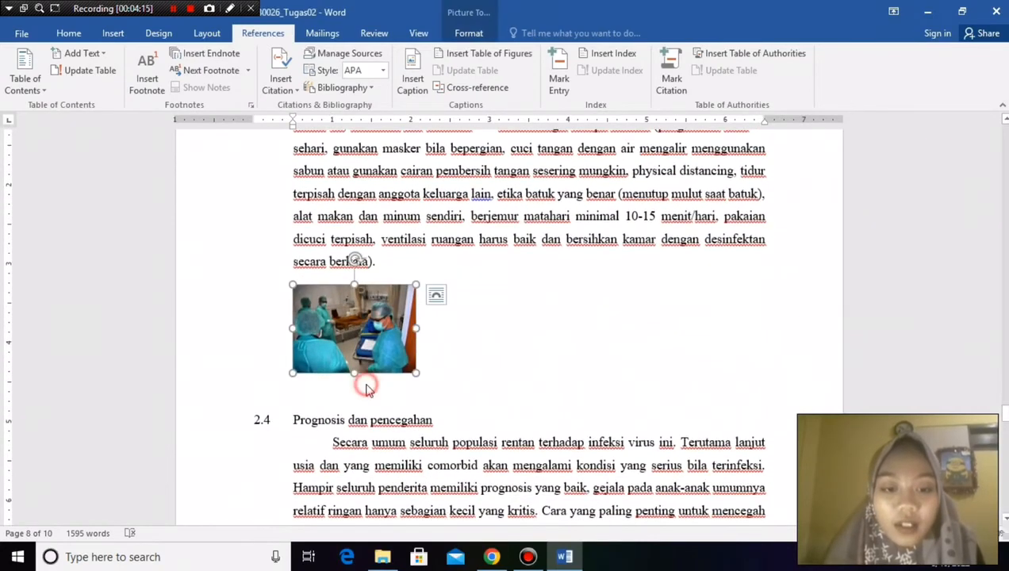
{"action": "left_click", "coordinate": [428, 394]}
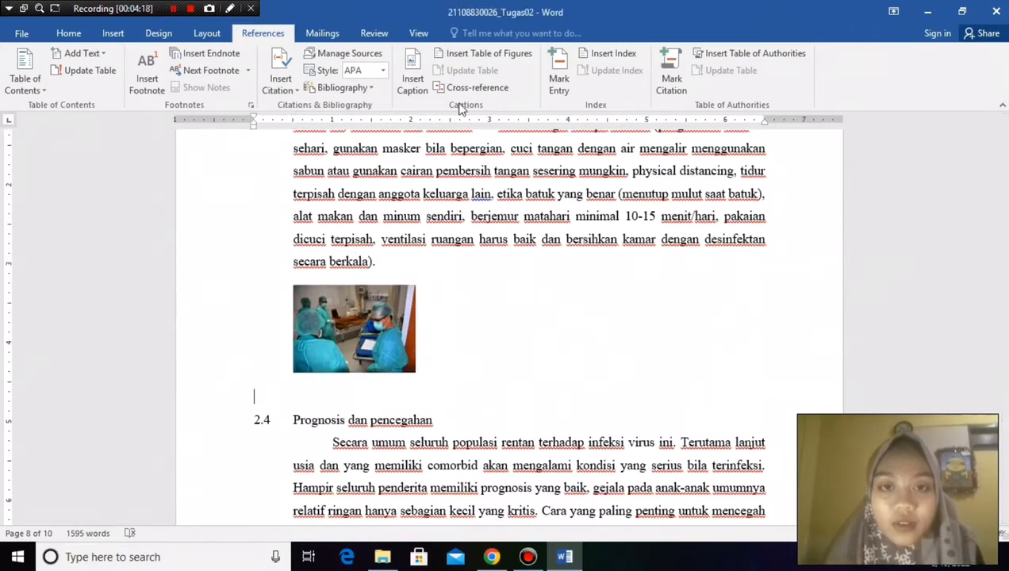
{"action": "left_click", "coordinate": [420, 87]}
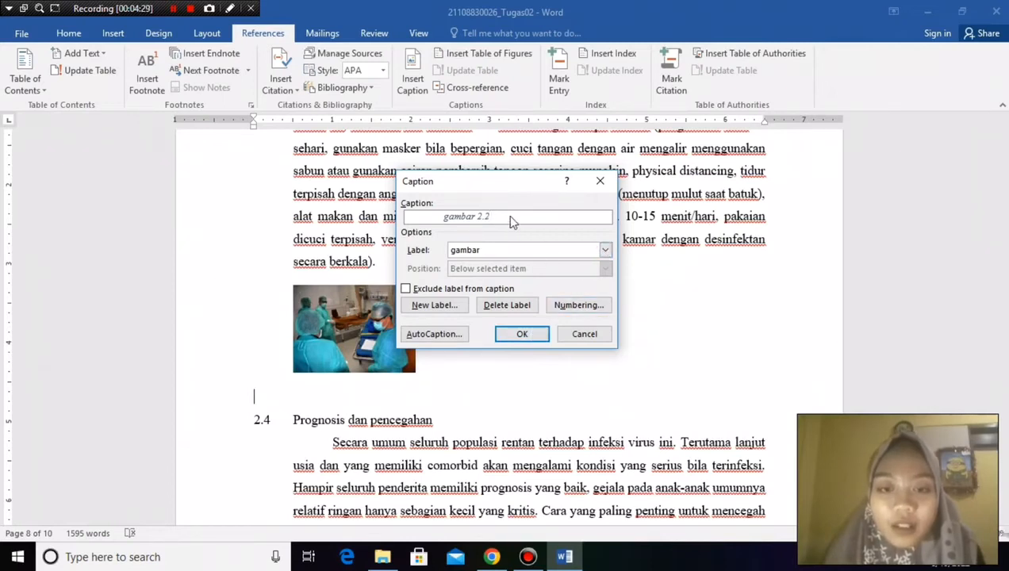
{"action": "left_click", "coordinate": [521, 334]}
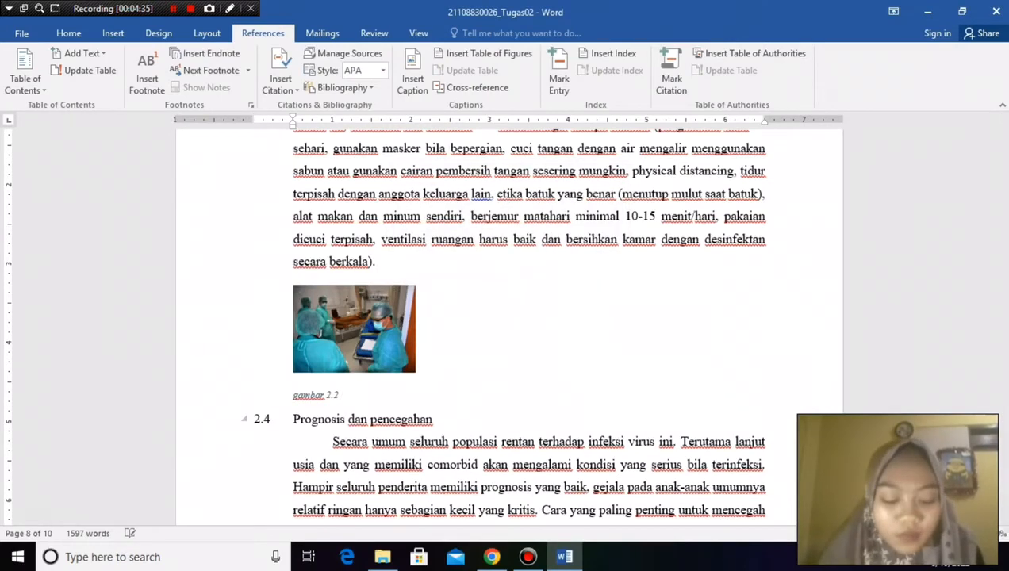
{"action": "type", "text": "1"}
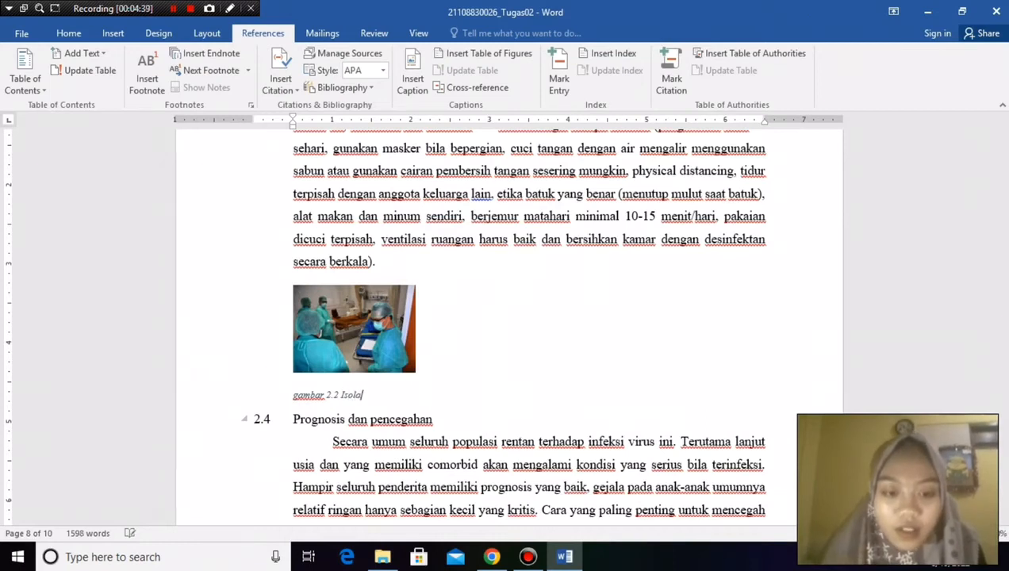
{"action": "type", "text": "solasi"}
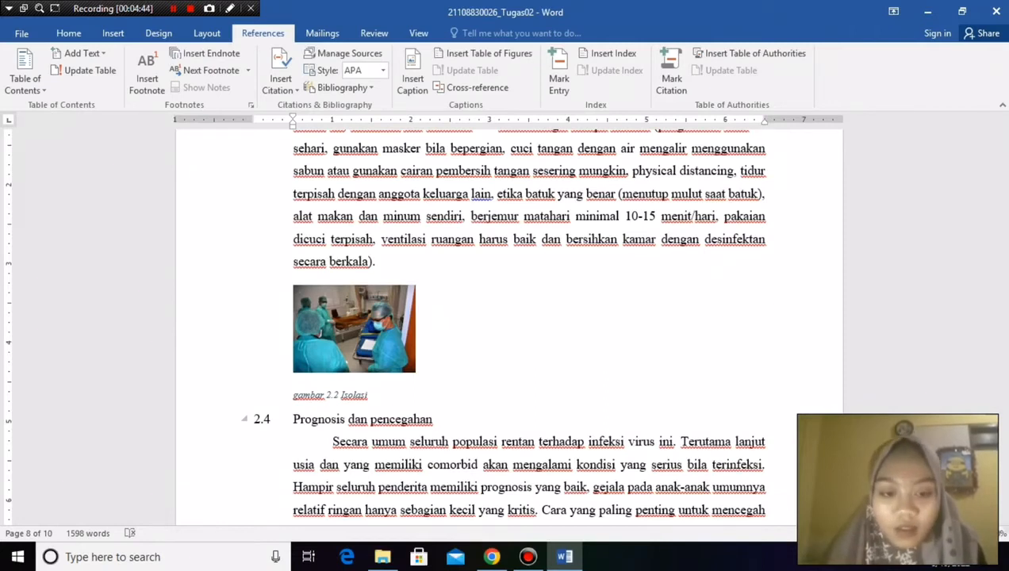
Add a blank line below the Etika Batuk poster and insert the caption "gambar 2.3 Etika Batuk" there.
{"action": "scroll", "coordinate": [371, 516], "scroll_direction": "down", "scroll_amount": 10}
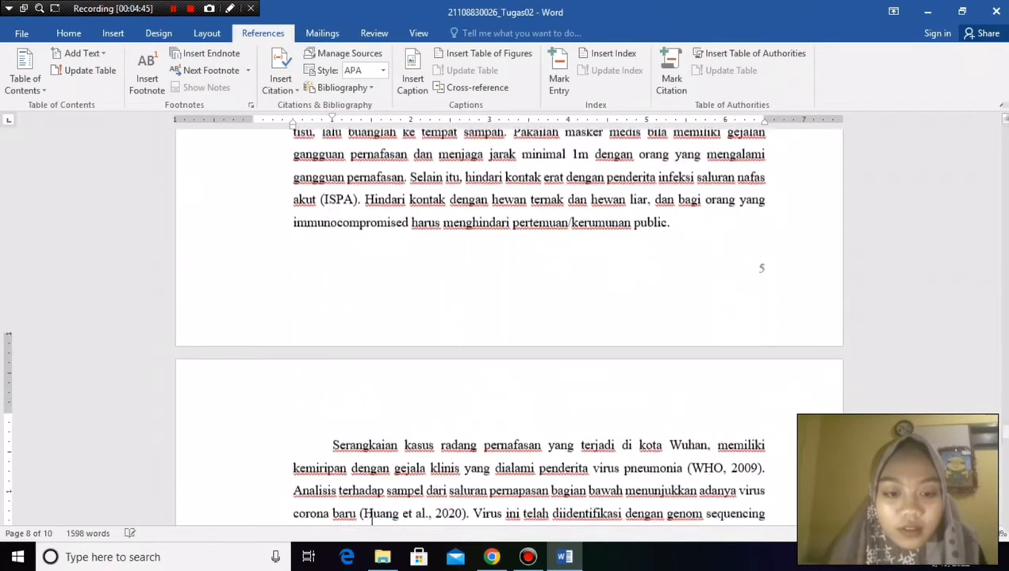
{"action": "scroll", "coordinate": [371, 516], "scroll_direction": "down", "scroll_amount": 3}
{"action": "scroll", "coordinate": [254, 499], "scroll_direction": "down", "scroll_amount": 10}
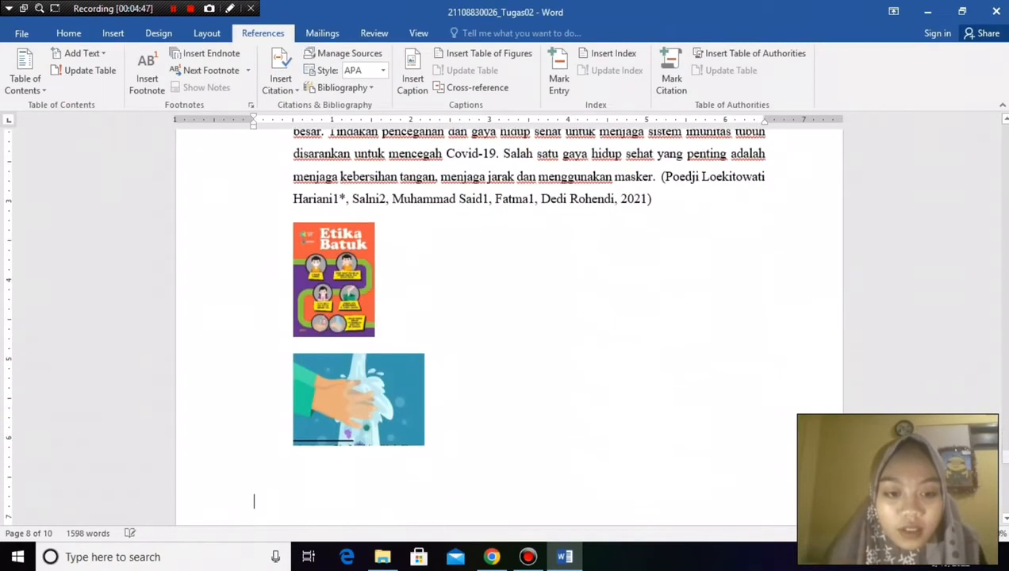
{"action": "left_click", "coordinate": [402, 334]}
{"action": "key", "text": "Return"}
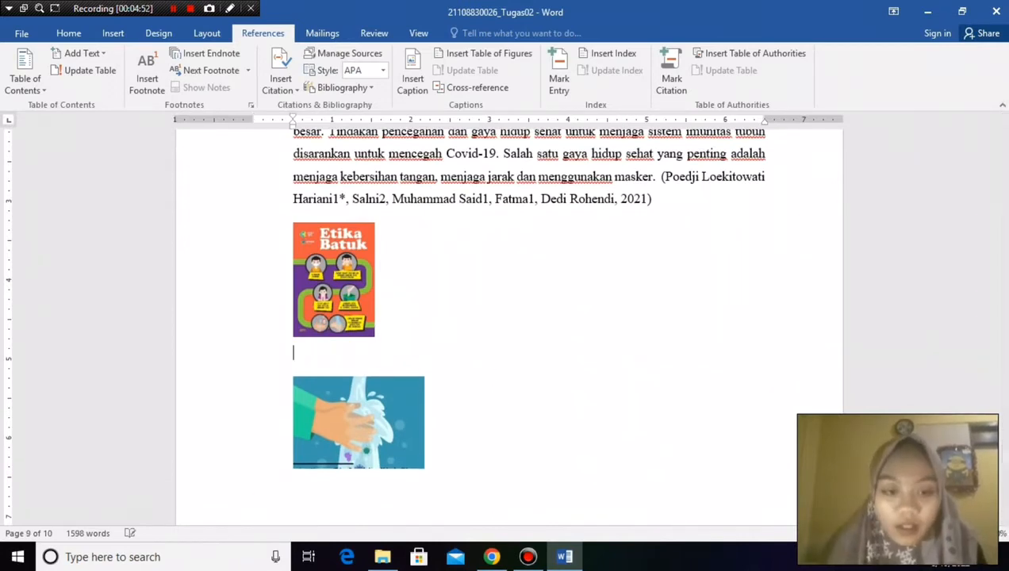
{"action": "left_click", "coordinate": [406, 80]}
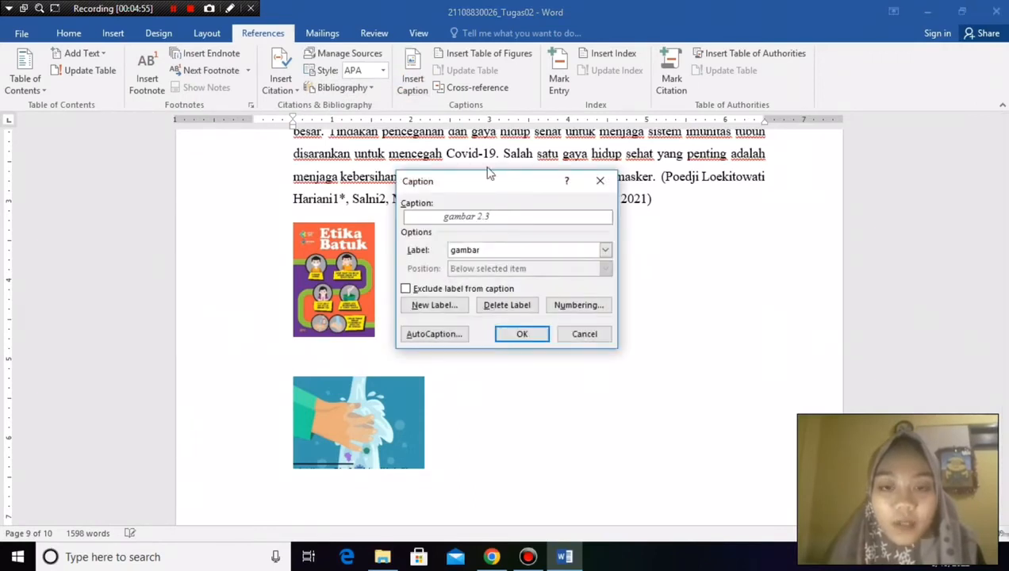
{"action": "left_click", "coordinate": [533, 334]}
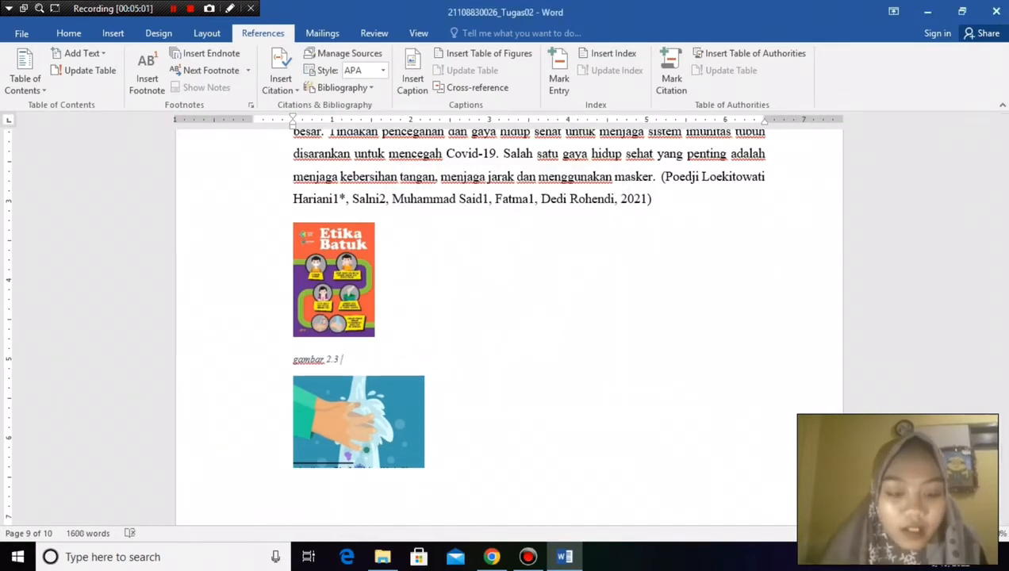
{"action": "type", "text": "E"}
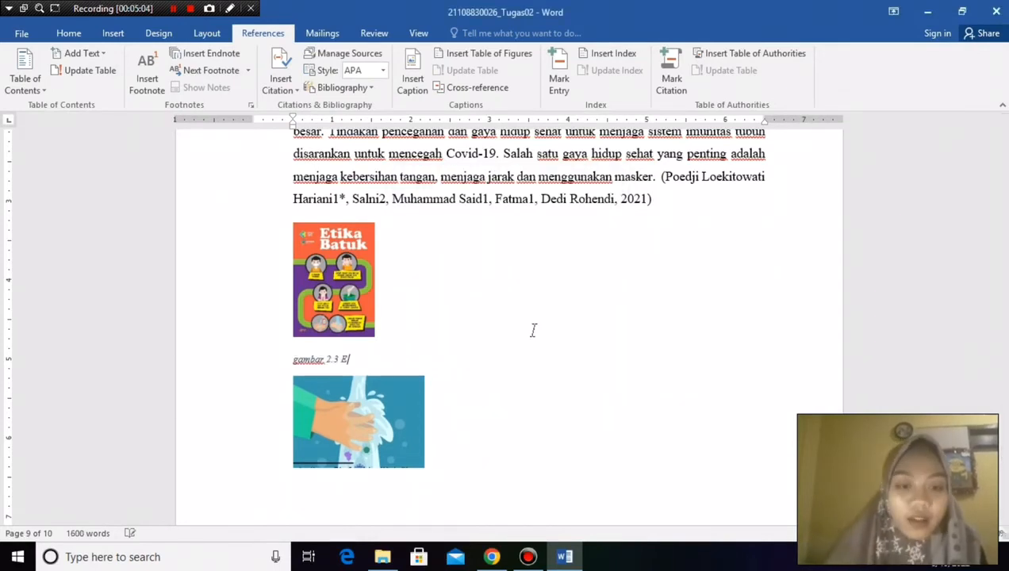
{"action": "type", "text": "tika "}
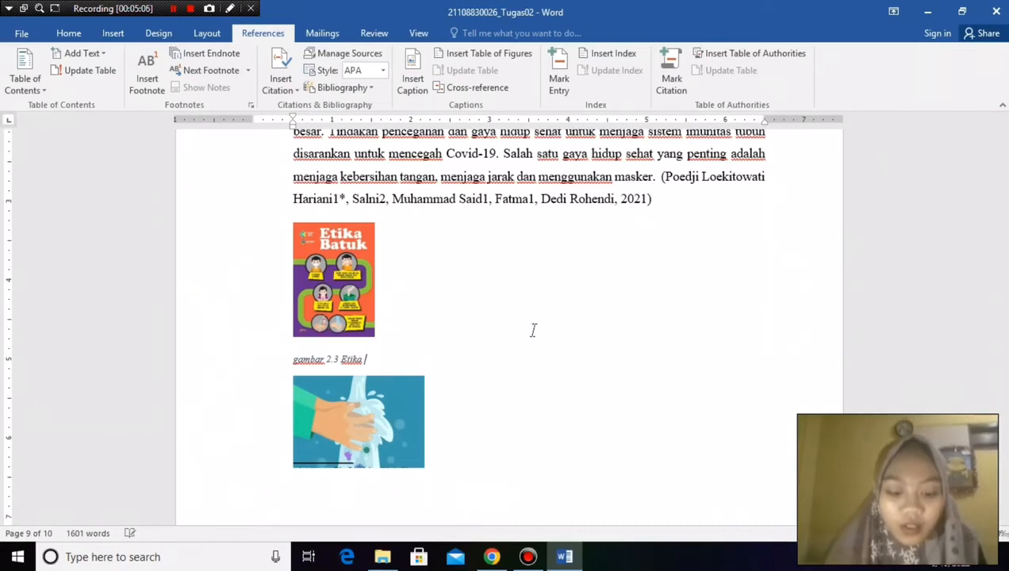
{"action": "type", "text": "Ba"}
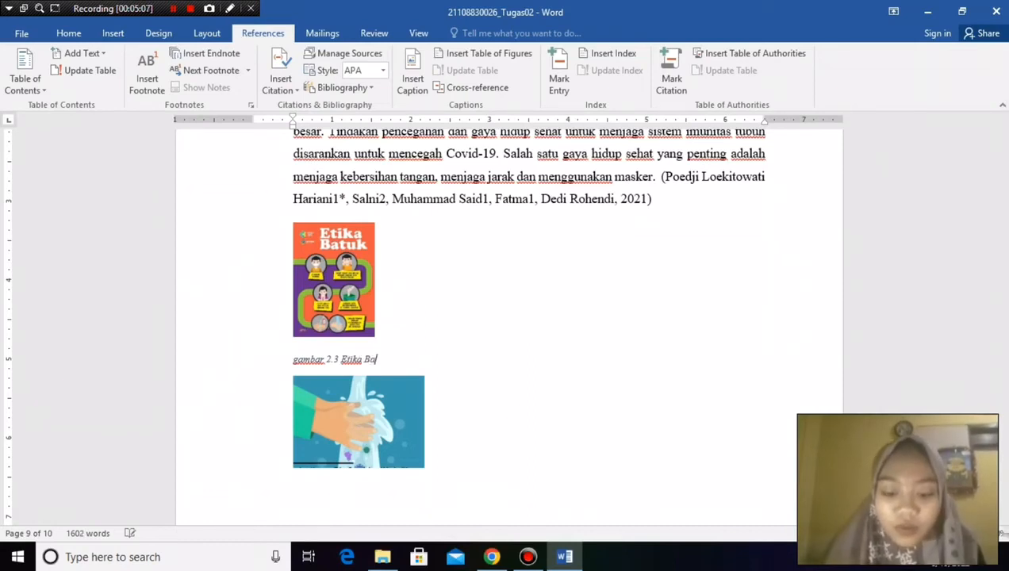
{"action": "type", "text": "tuk"}
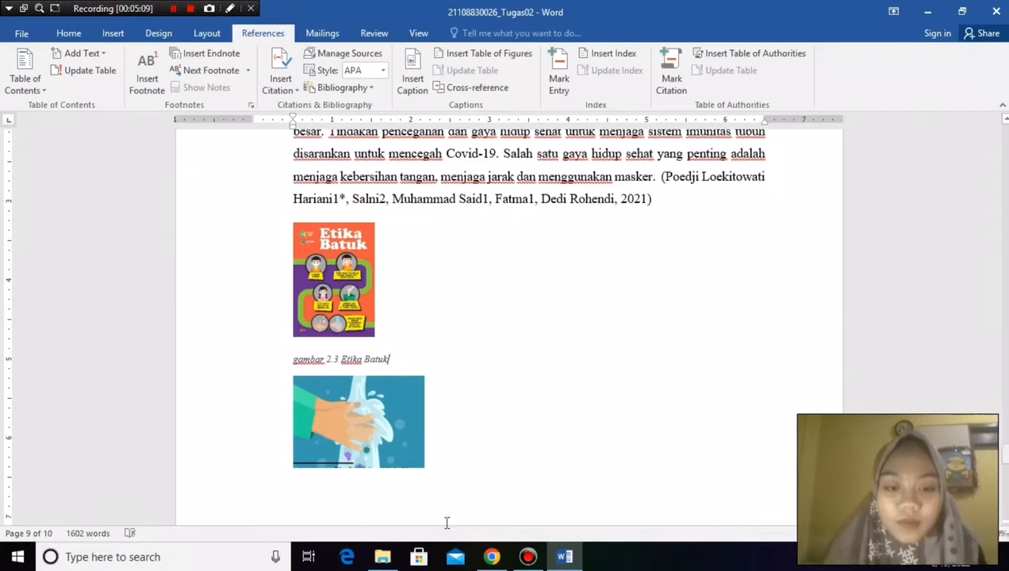
Insert the caption "gambar 2.4 Mencuci Tangan" on the blank line below the hand-washing picture.
{"action": "left_click", "coordinate": [417, 479]}
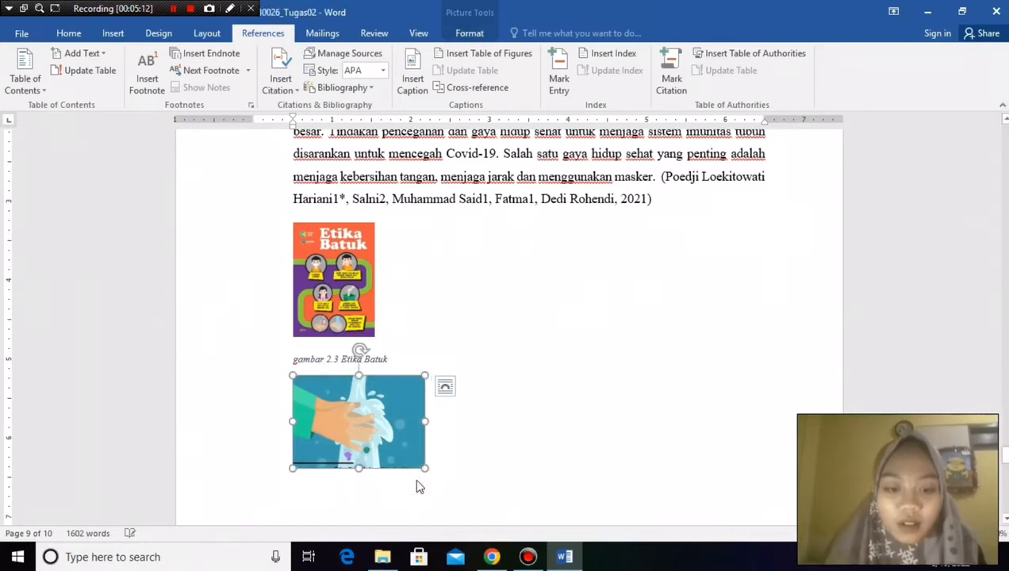
{"action": "left_click", "coordinate": [416, 480]}
{"action": "left_click", "coordinate": [453, 478]}
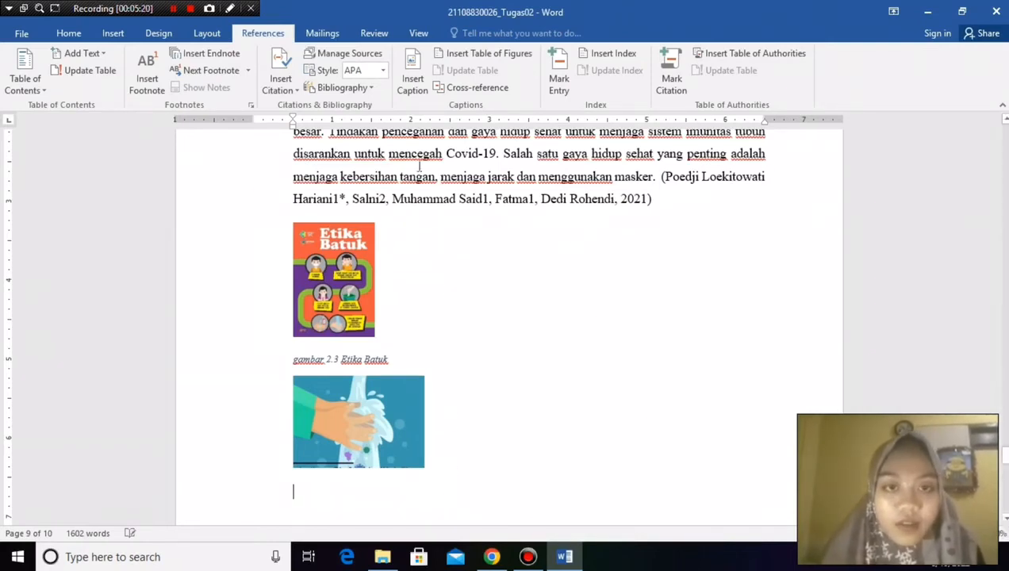
{"action": "left_click", "coordinate": [407, 96]}
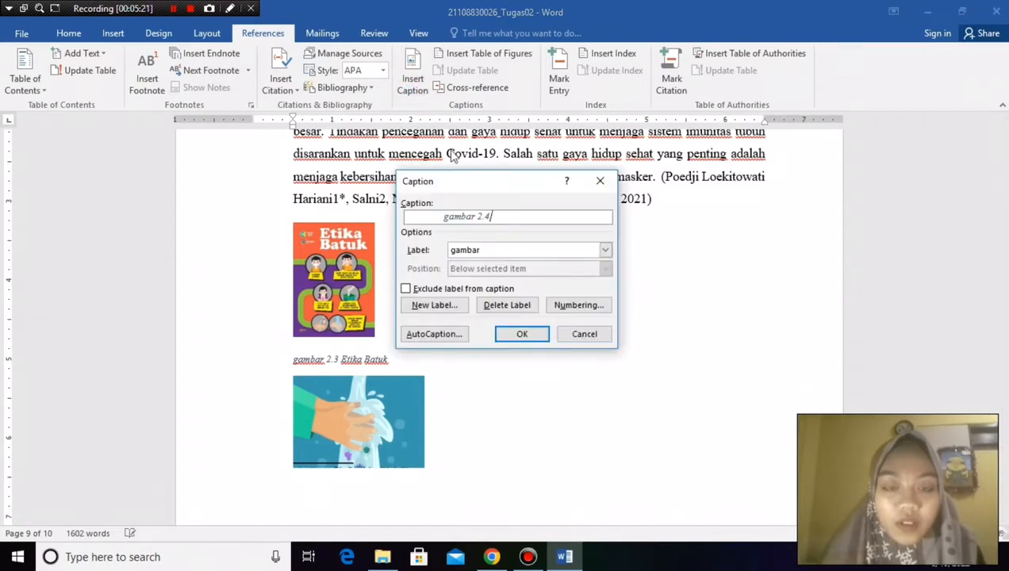
{"action": "left_click", "coordinate": [521, 333]}
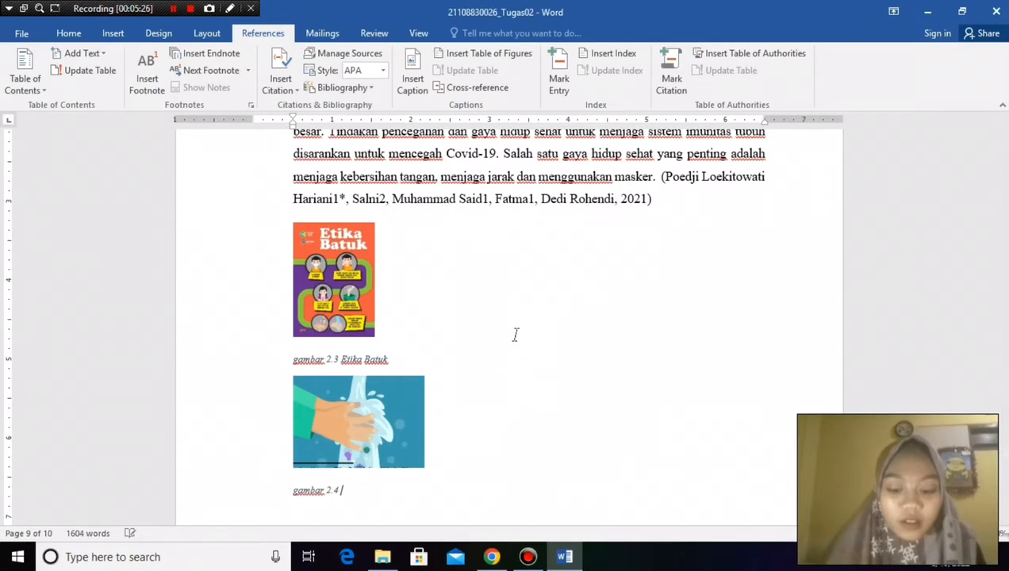
{"action": "type", "text": "Mencu"}
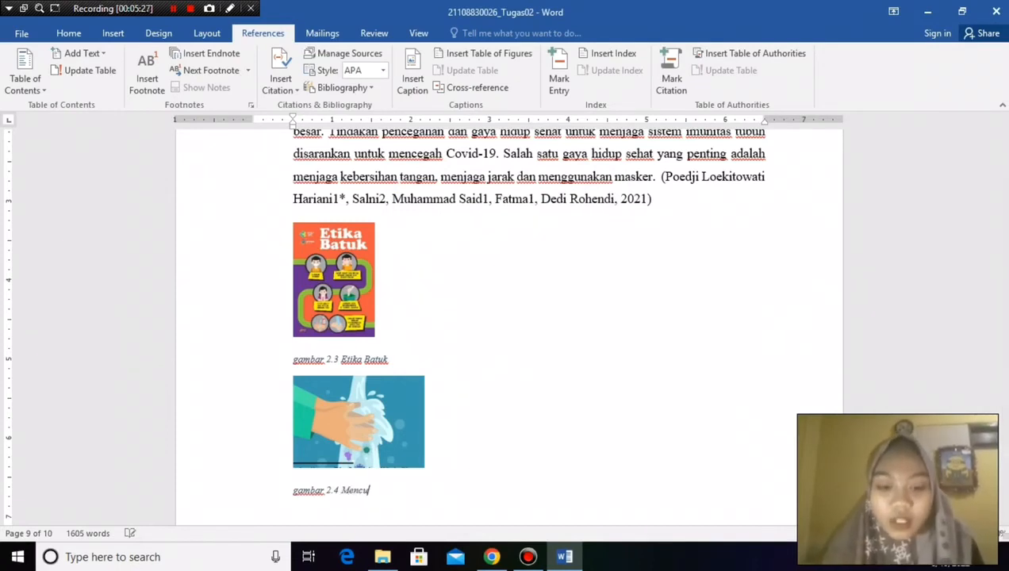
{"action": "type", "text": "ci "}
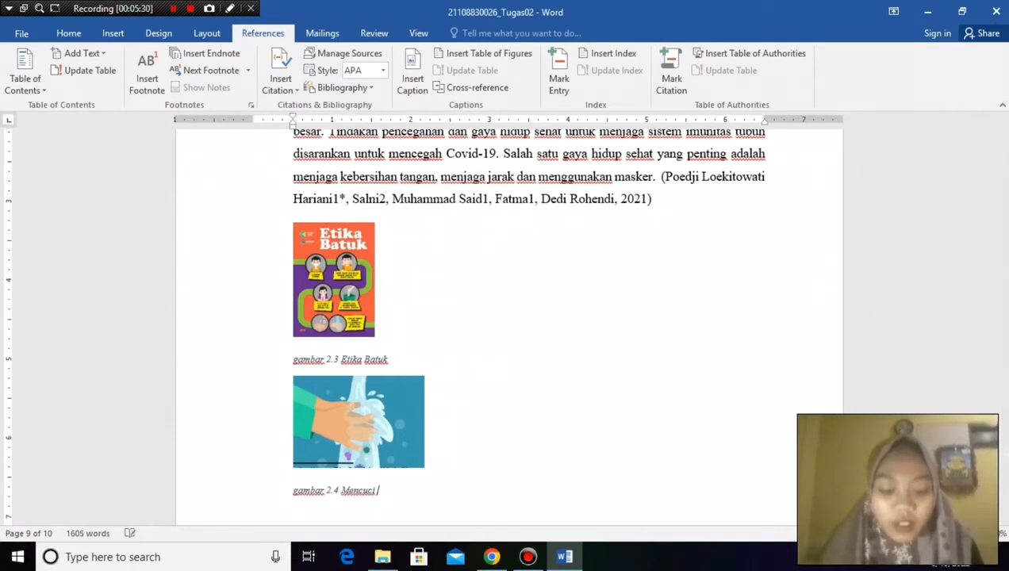
{"action": "type", "text": "Tangan"}
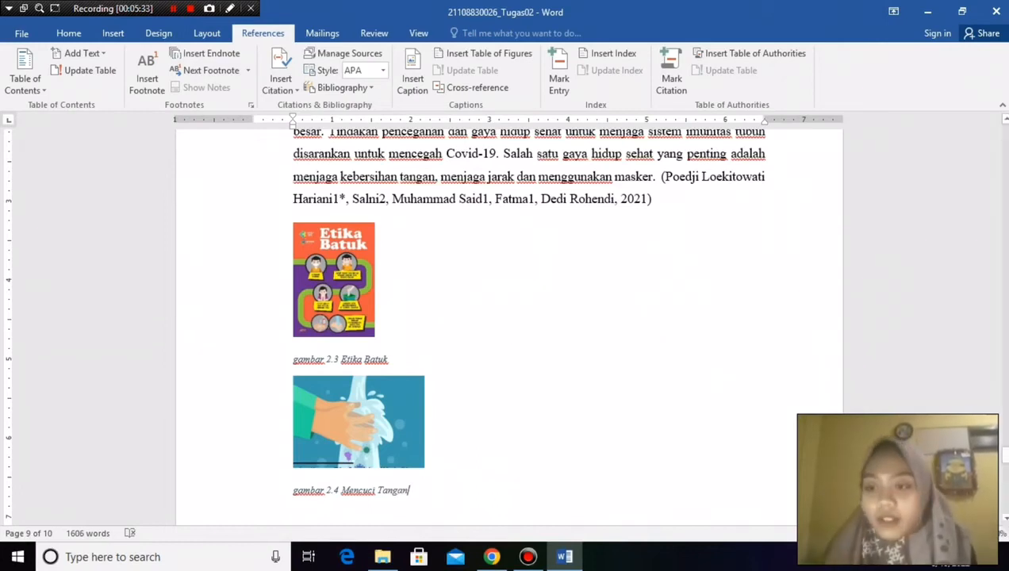
Delete all the old figure entries under the Daftar Gambar heading.
{"action": "left_click_drag", "start_coordinate": [1006, 462], "coordinate": [1007, 464]}
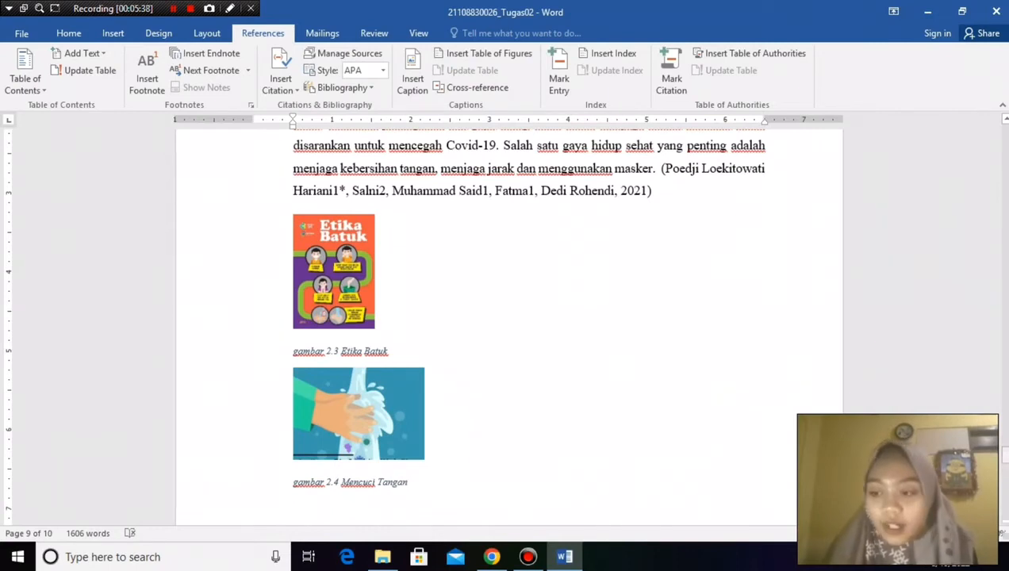
{"action": "left_click_drag", "start_coordinate": [1006, 459], "coordinate": [1004, 212]}
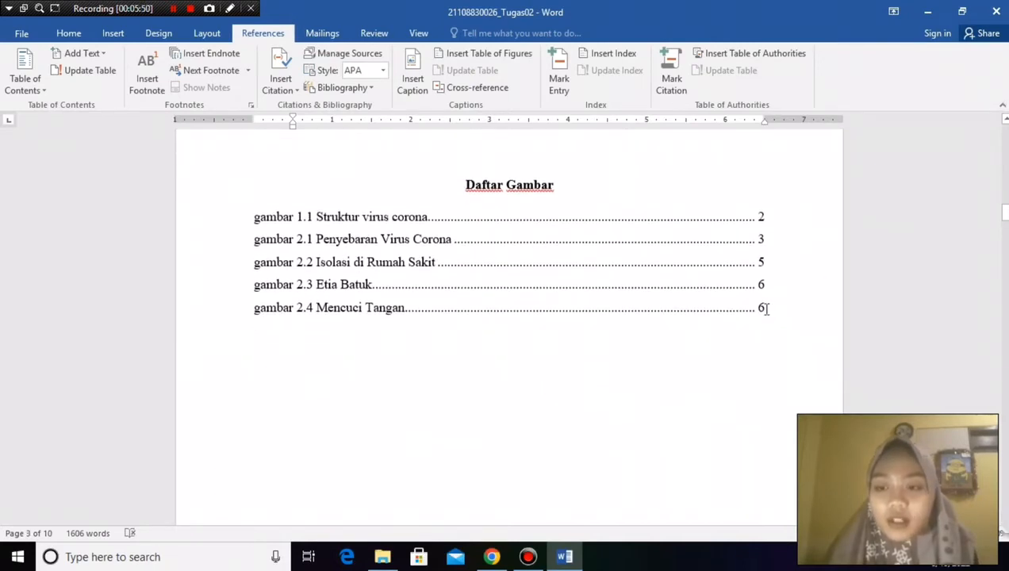
{"action": "left_click_drag", "start_coordinate": [764, 309], "coordinate": [345, 225]}
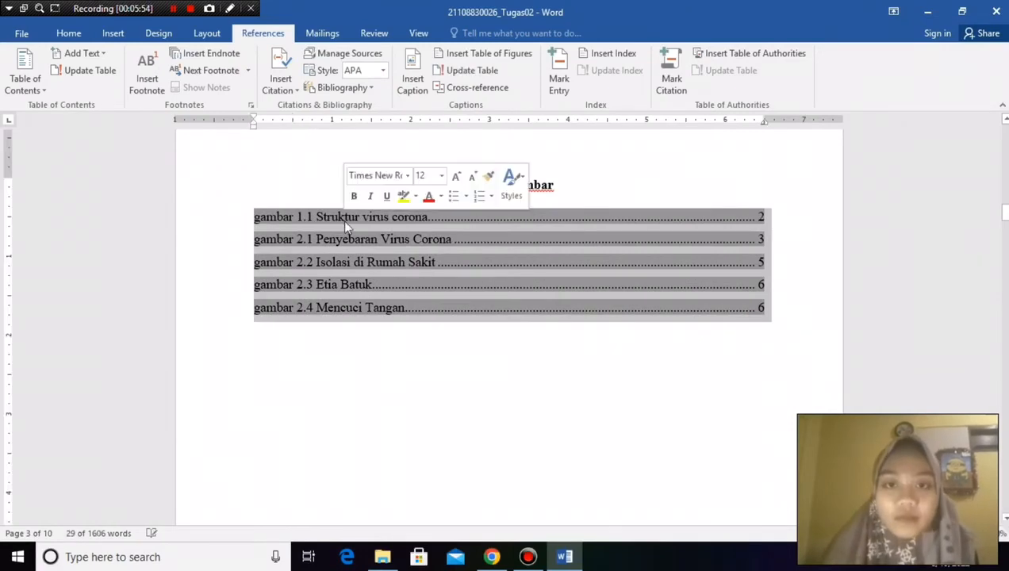
{"action": "key", "text": "Delete"}
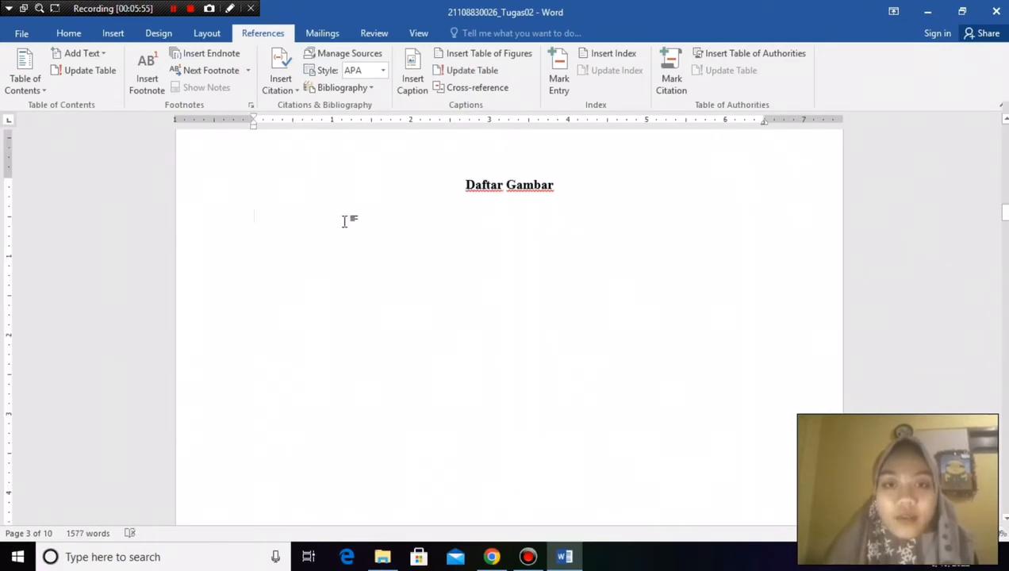
Insert a table of figures for the gambar caption label under Daftar Gambar, with right-aligned page numbers and dotted leaders, replacing the existing table.
{"action": "left_click", "coordinate": [501, 56]}
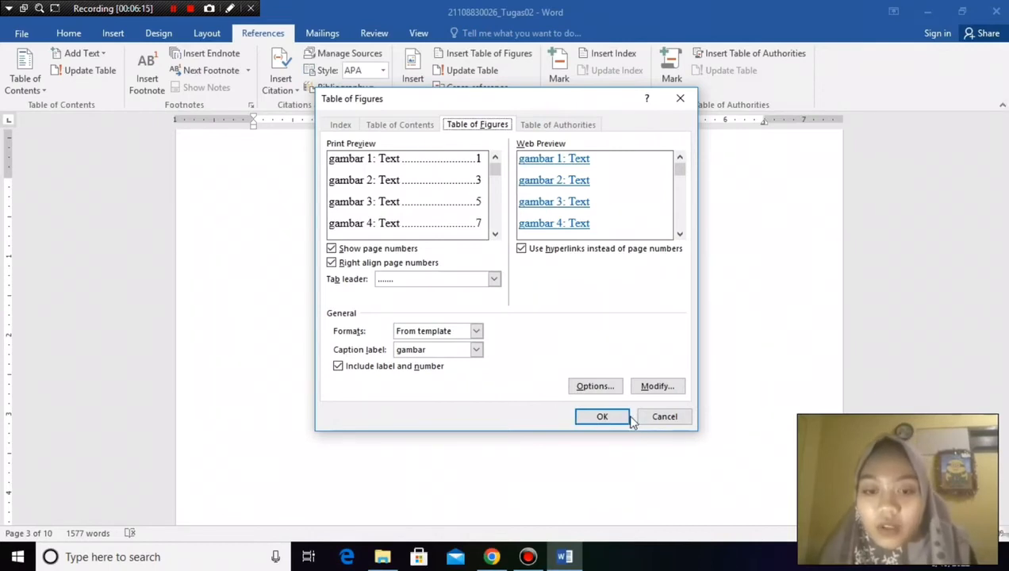
{"action": "left_click", "coordinate": [602, 417]}
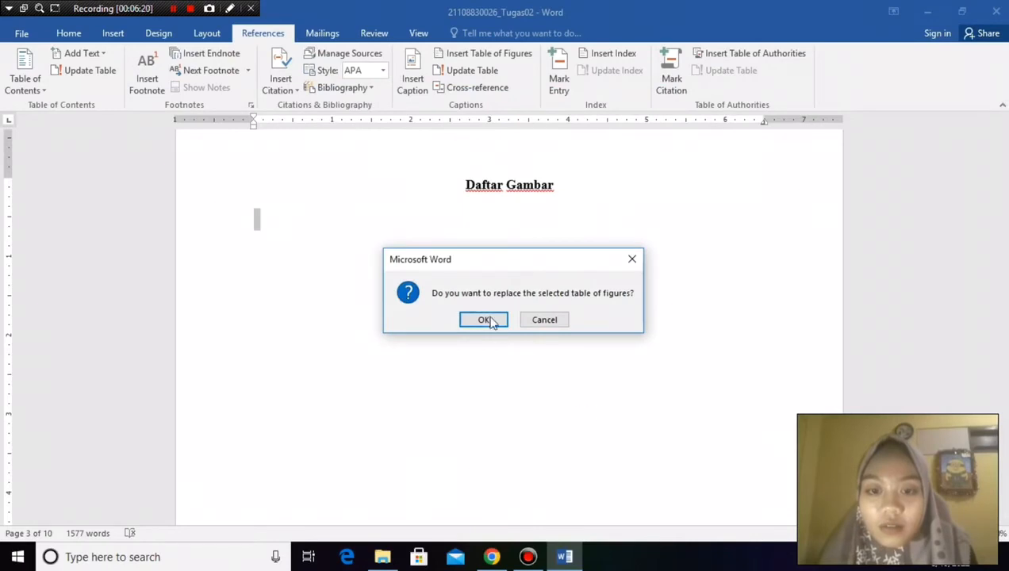
{"action": "left_click", "coordinate": [485, 320]}
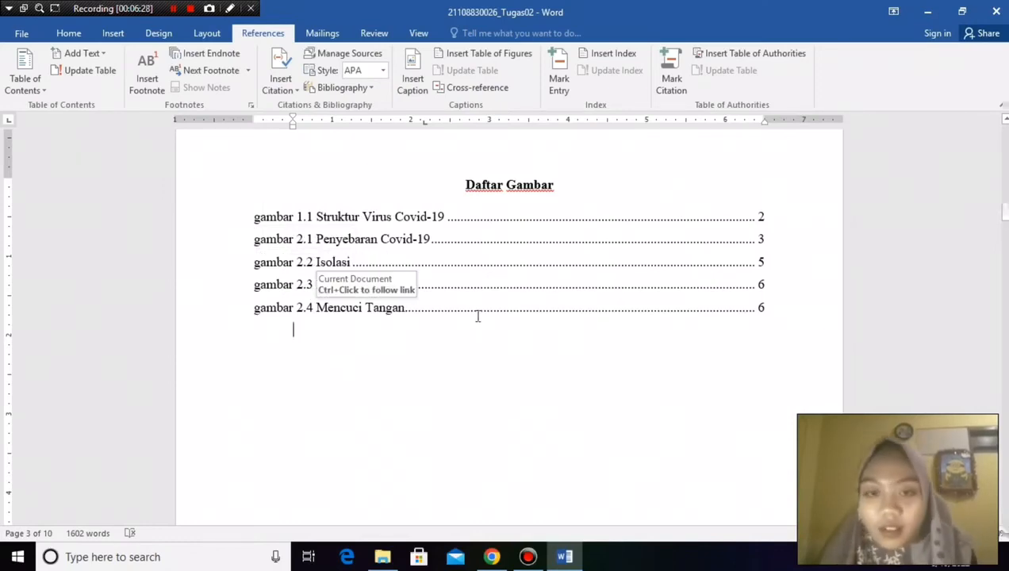
Examine the chapter and section entries under Daftar Isi on the page before the list of figures.
{"action": "key", "text": "Up"}
{"action": "key", "text": "Up"}
{"action": "key", "text": "Up"}
{"action": "key", "text": "Up"}
{"action": "key", "text": "Up"}
{"action": "key", "text": "Up"}
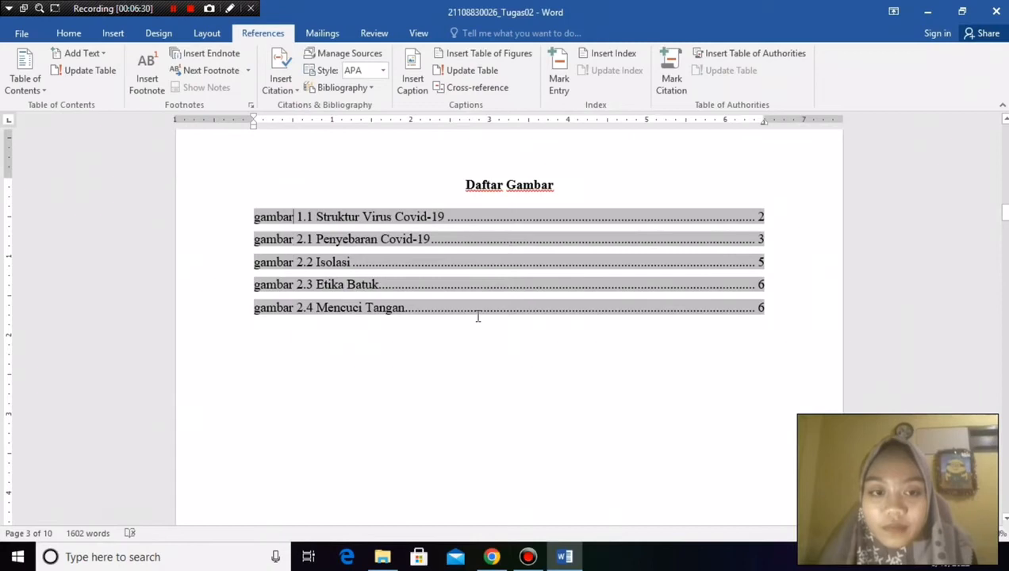
{"action": "key", "text": "Up"}
{"action": "key", "text": "Up"}
{"action": "key", "text": "Up"}
{"action": "key", "text": "Up"}
{"action": "key", "text": "Up"}
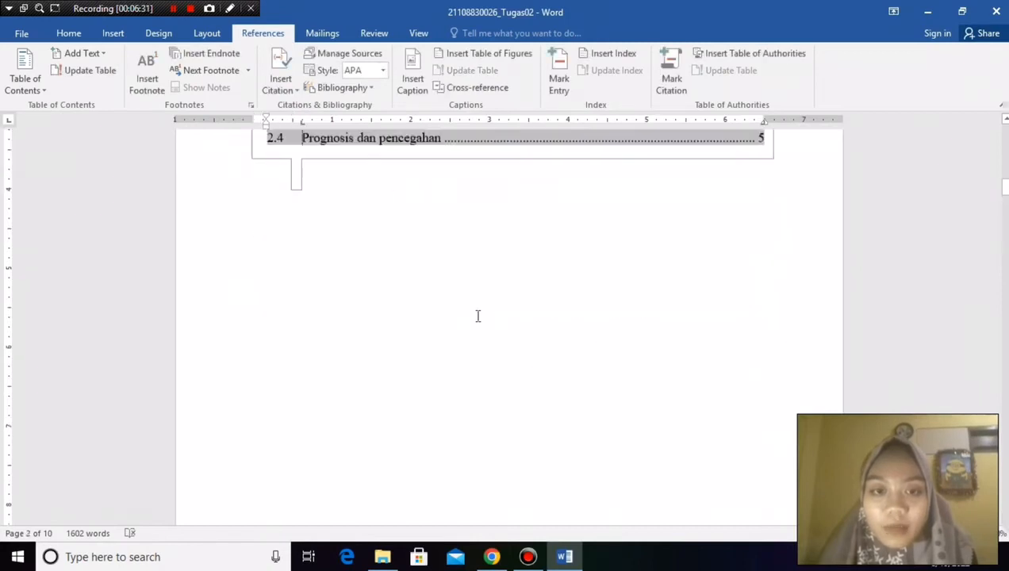
{"action": "key", "text": "Up"}
{"action": "key", "text": "Up"}
{"action": "key", "text": "Up"}
{"action": "key", "text": "Up"}
{"action": "key", "text": "Up"}
{"action": "key", "text": "Up"}
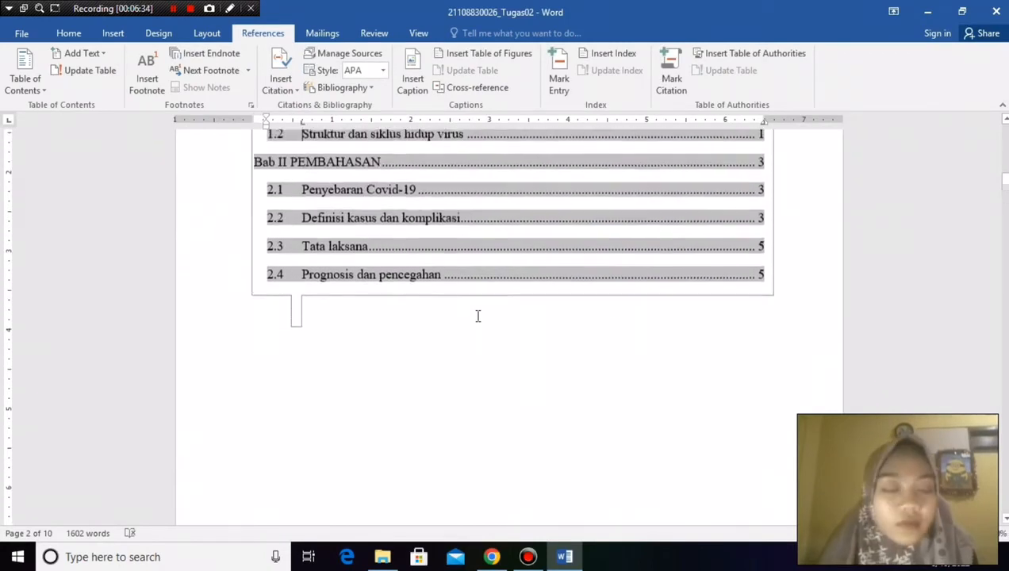
{"action": "key", "text": "Down"}
{"action": "key", "text": "Down"}
{"action": "key", "text": "Down"}
{"action": "key", "text": "Down"}
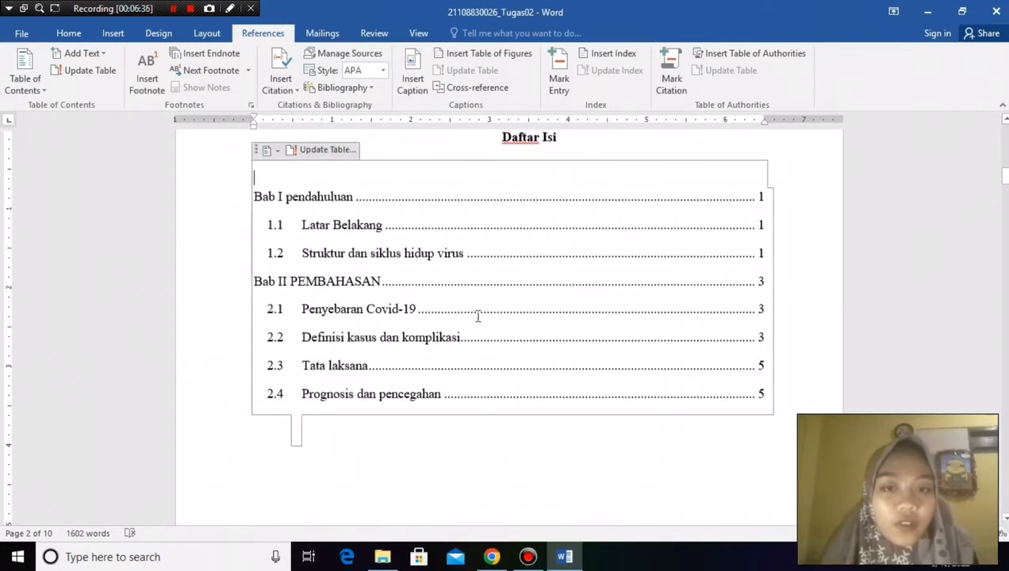
{"action": "key", "text": "Down"}
{"action": "key", "text": "Down"}
{"action": "key", "text": "Down"}
{"action": "key", "text": "Down"}
{"action": "key", "text": "Down"}
{"action": "key", "text": "Down"}
{"action": "key", "text": "Down"}
{"action": "key", "text": "Down"}
{"action": "key", "text": "Down"}
{"action": "key", "text": "Down"}
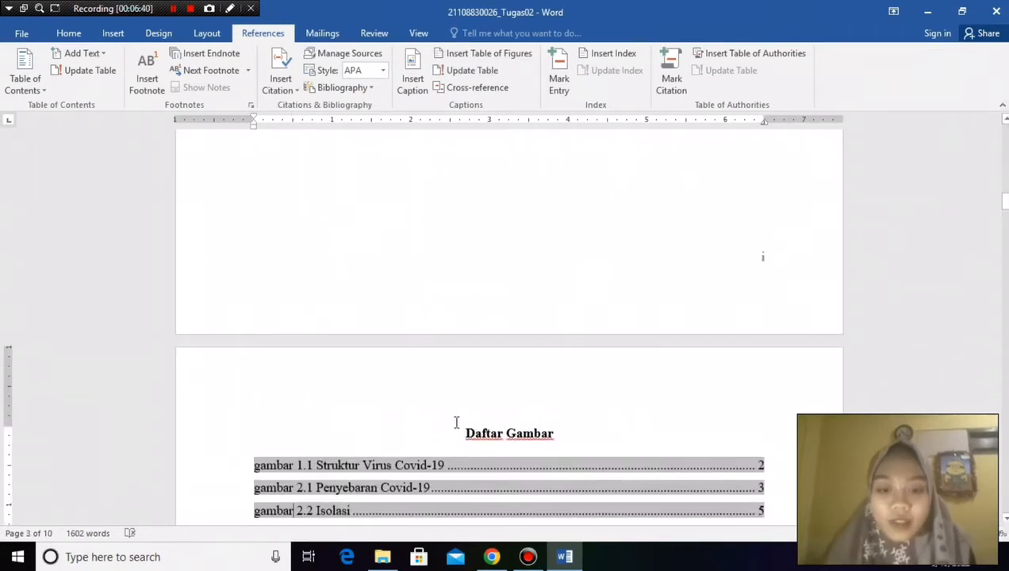
Add blank lines before the Daftar Gambar heading until it moves to the following page, leaving an empty page in front of it.
{"action": "left_click", "coordinate": [456, 422]}
{"action": "key", "text": "Return"}
{"action": "key", "text": "Return"}
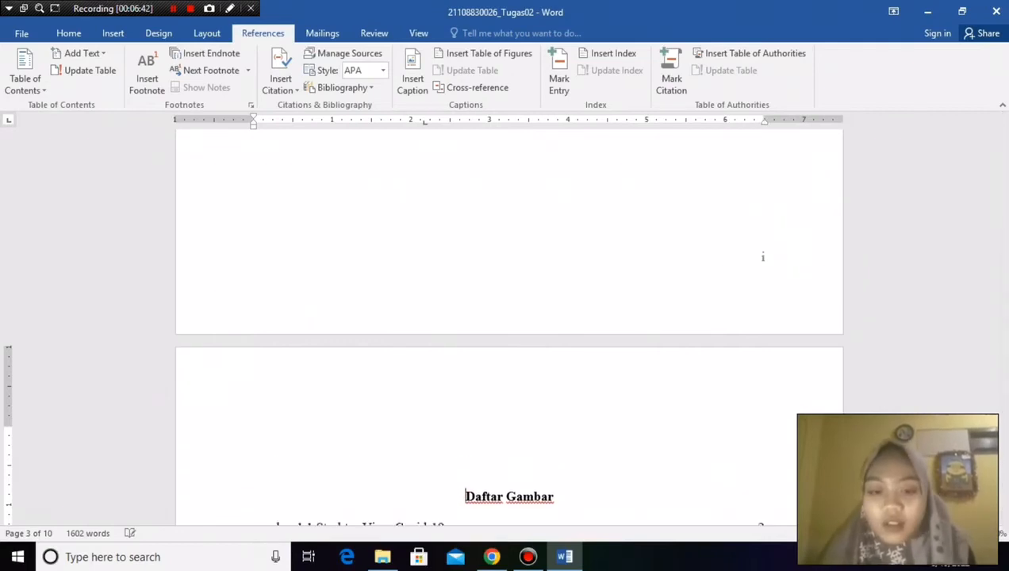
{"action": "key", "text": "Return"}
{"action": "key", "text": "Return"}
{"action": "key", "text": "Return"}
{"action": "key", "text": "Return"}
{"action": "key", "text": "Return"}
{"action": "key", "text": "Return"}
{"action": "key", "text": "Return"}
{"action": "key", "text": "Return"}
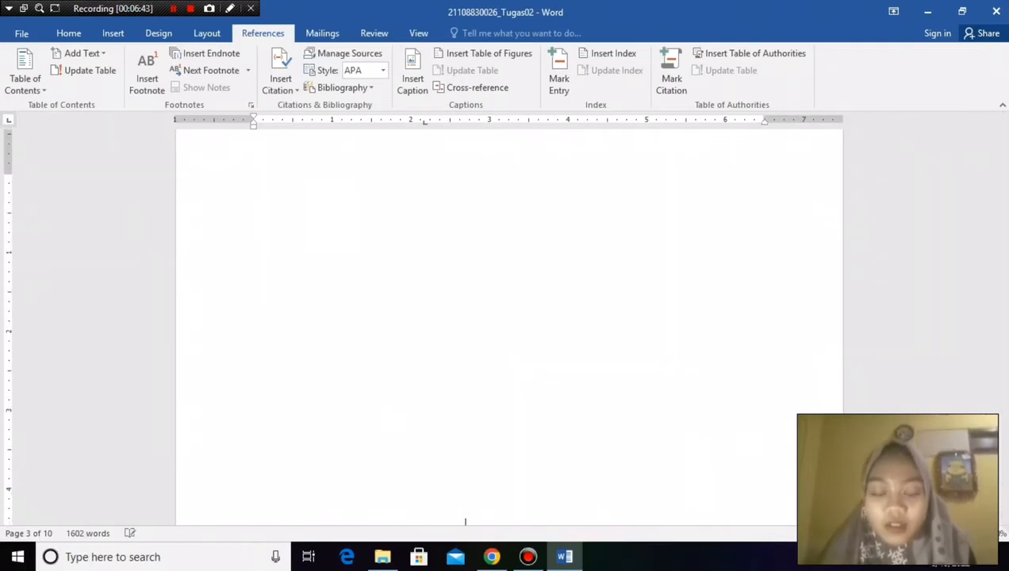
{"action": "key", "text": "Return"}
{"action": "key", "text": "Return"}
{"action": "key", "text": "Return"}
{"action": "key", "text": "Return"}
{"action": "key", "text": "Return"}
{"action": "key", "text": "Return"}
{"action": "key", "text": "Return"}
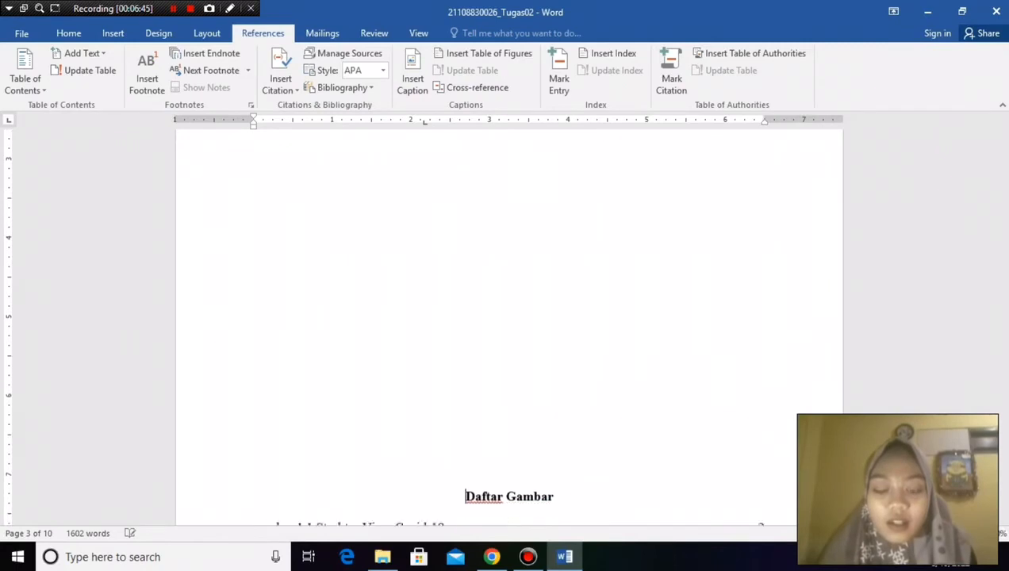
{"action": "key", "text": "Return"}
{"action": "key", "text": "Return"}
{"action": "key", "text": "Return"}
{"action": "key", "text": "Return"}
{"action": "key", "text": "Return"}
{"action": "key", "text": "Return"}
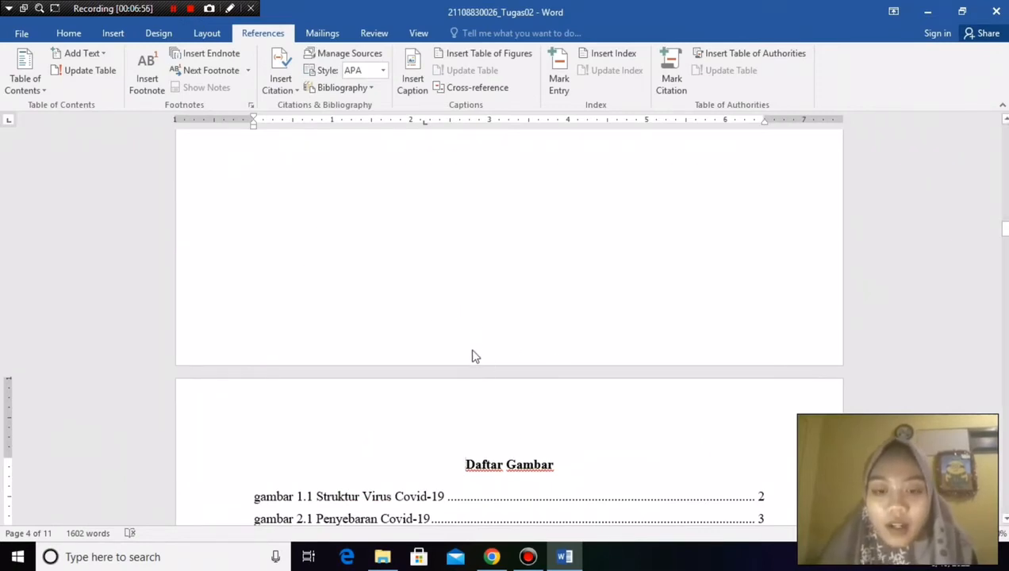
Look through the empty page before Daftar Gambar and back to the last Daftar Isi entries.
{"action": "left_click", "coordinate": [463, 283]}
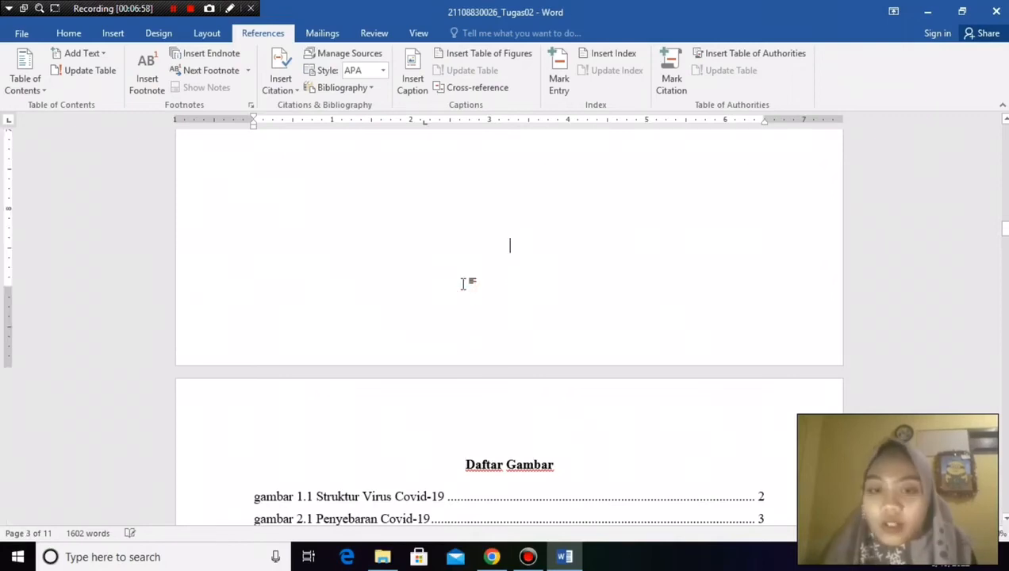
{"action": "key", "text": "Up"}
{"action": "key", "text": "Up"}
{"action": "key", "text": "Up"}
{"action": "key", "text": "Up"}
{"action": "key", "text": "Up"}
{"action": "key", "text": "Up"}
{"action": "key", "text": "Up"}
{"action": "key", "text": "Up"}
{"action": "key", "text": "Up"}
{"action": "key", "text": "Up"}
{"action": "key", "text": "Up"}
{"action": "key", "text": "Up"}
{"action": "key", "text": "Up"}
{"action": "key", "text": "Up"}
{"action": "key", "text": "Up"}
{"action": "key", "text": "Up"}
{"action": "key", "text": "Up"}
{"action": "key", "text": "Up"}
{"action": "key", "text": "Up"}
{"action": "key", "text": "Up"}
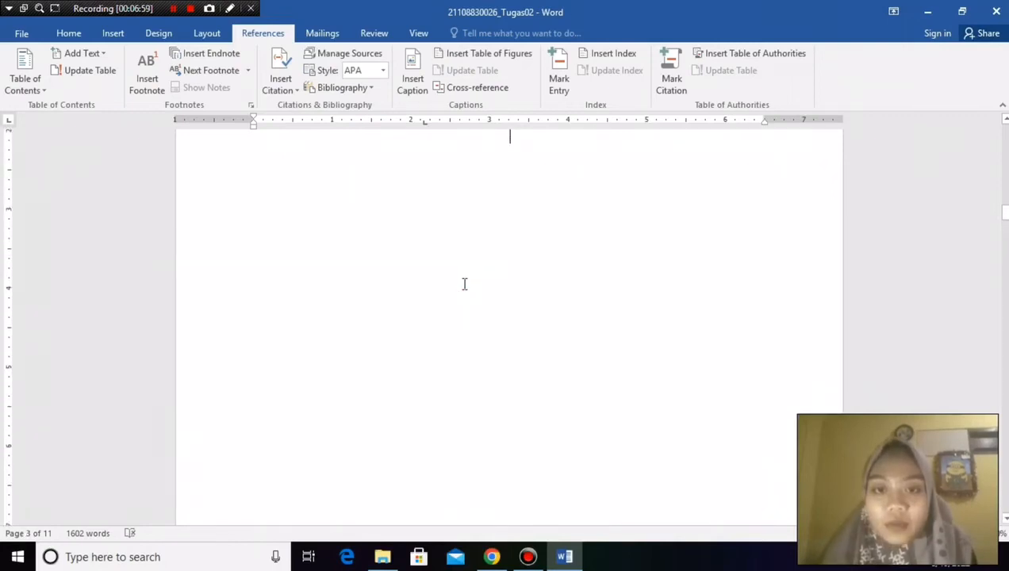
{"action": "key", "text": "Up"}
{"action": "key", "text": "Up"}
{"action": "key", "text": "Up"}
{"action": "key", "text": "Up"}
{"action": "key", "text": "Up"}
{"action": "key", "text": "Up"}
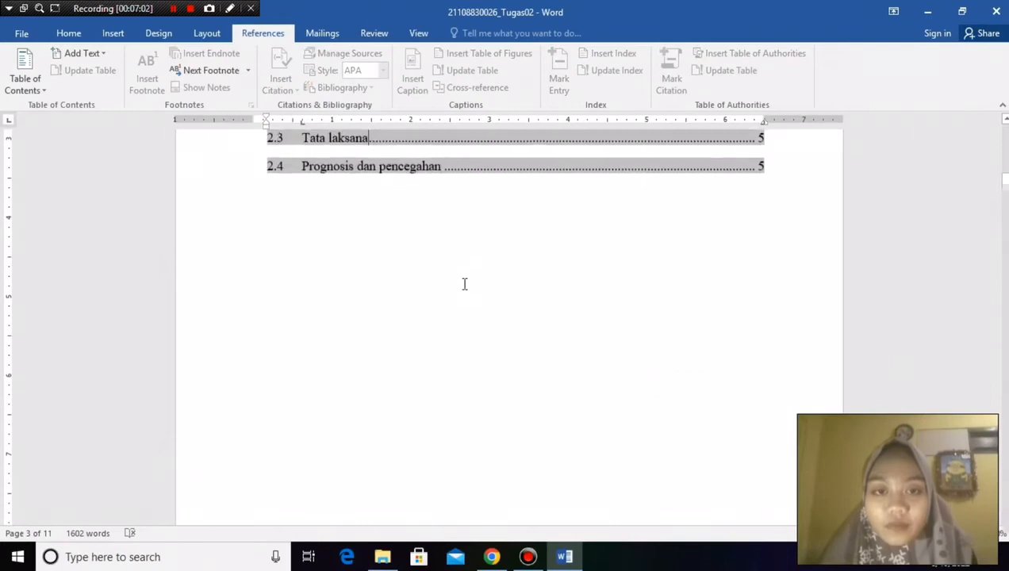
{"action": "key", "text": "Down"}
{"action": "key", "text": "Down"}
{"action": "key", "text": "Down"}
{"action": "key", "text": "Down"}
{"action": "key", "text": "Down"}
{"action": "key", "text": "Down"}
{"action": "key", "text": "Down"}
{"action": "key", "text": "Down"}
{"action": "key", "text": "Down"}
{"action": "key", "text": "Down"}
{"action": "key", "text": "Down"}
{"action": "key", "text": "Down"}
{"action": "key", "text": "Down"}
{"action": "key", "text": "Down"}
{"action": "key", "text": "Down"}
{"action": "key", "text": "Down"}
{"action": "key", "text": "Down"}
{"action": "key", "text": "Down"}
{"action": "key", "text": "Down"}
{"action": "key", "text": "Down"}
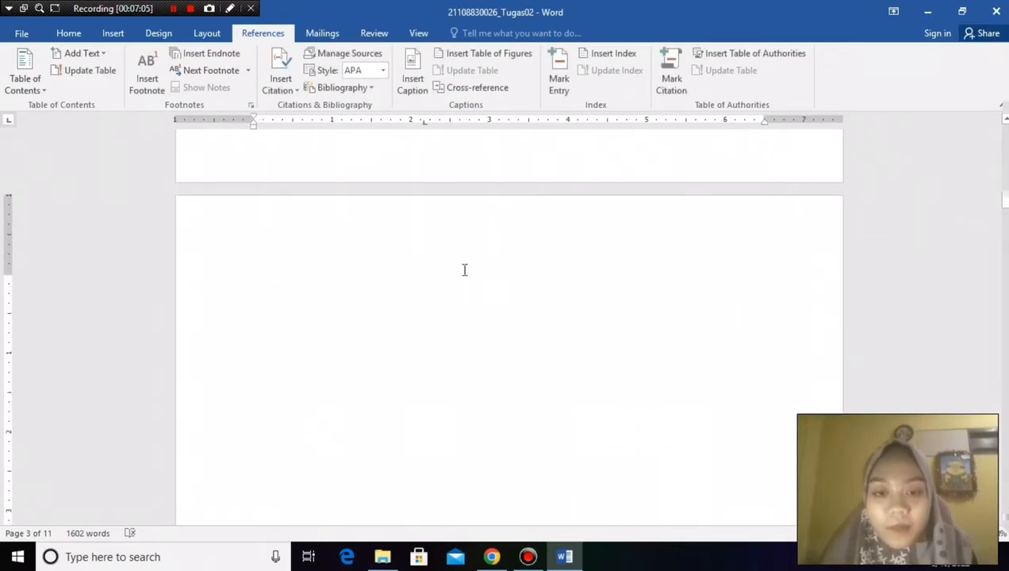
From a blank line near the start of the empty page, insert the built-in Automatic Table 1 table of contents.
{"action": "left_click", "coordinate": [464, 268]}
{"action": "left_click", "coordinate": [488, 275]}
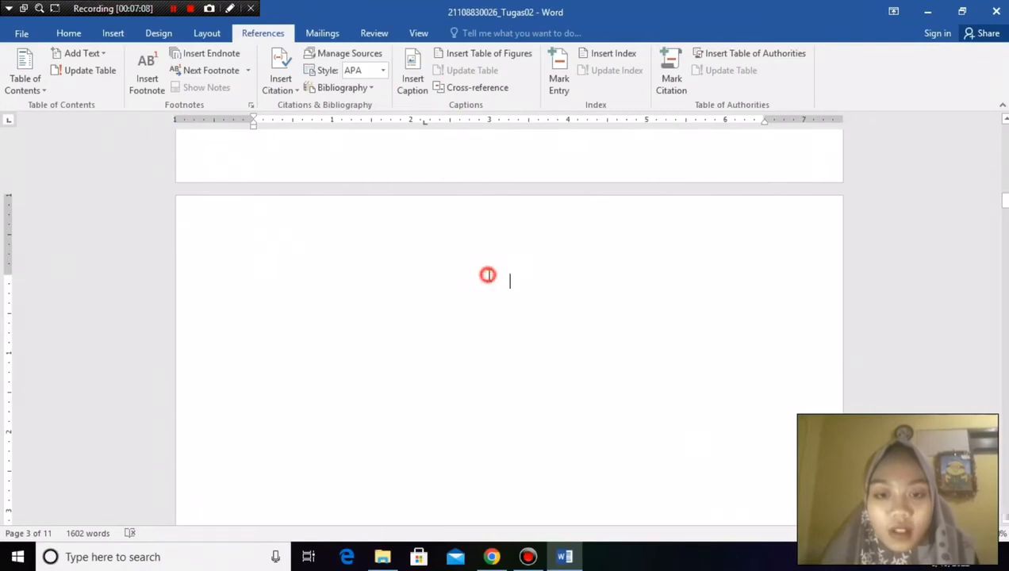
{"action": "double_click", "coordinate": [369, 273]}
{"action": "double_click", "coordinate": [311, 307]}
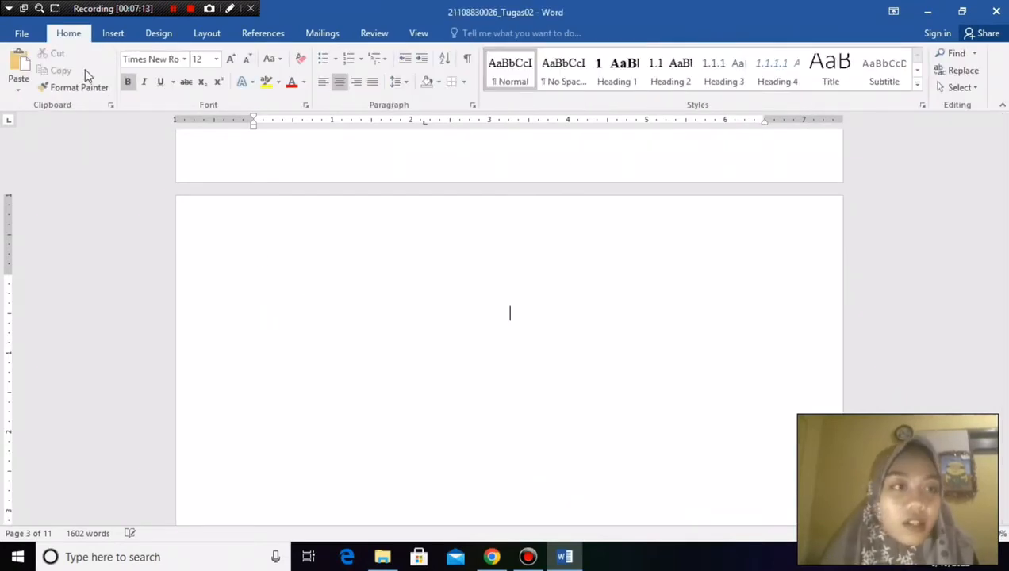
{"action": "left_click", "coordinate": [266, 35]}
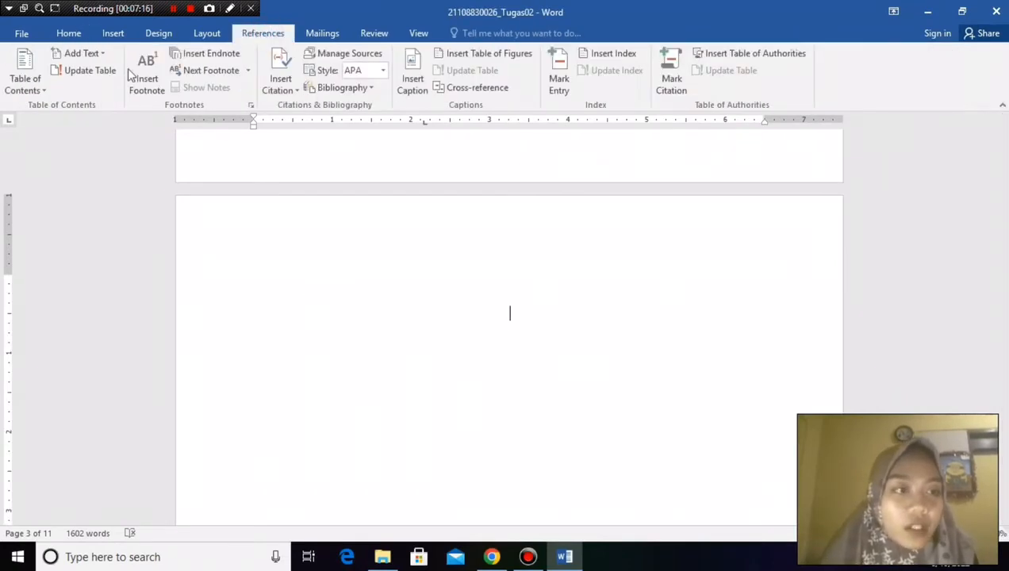
{"action": "left_click", "coordinate": [32, 90]}
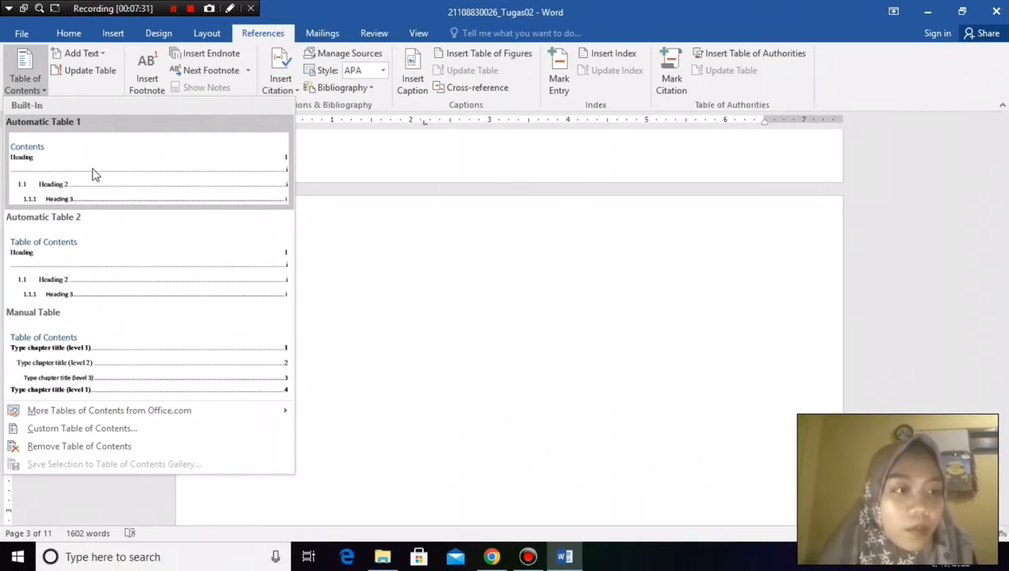
{"action": "left_click", "coordinate": [145, 188]}
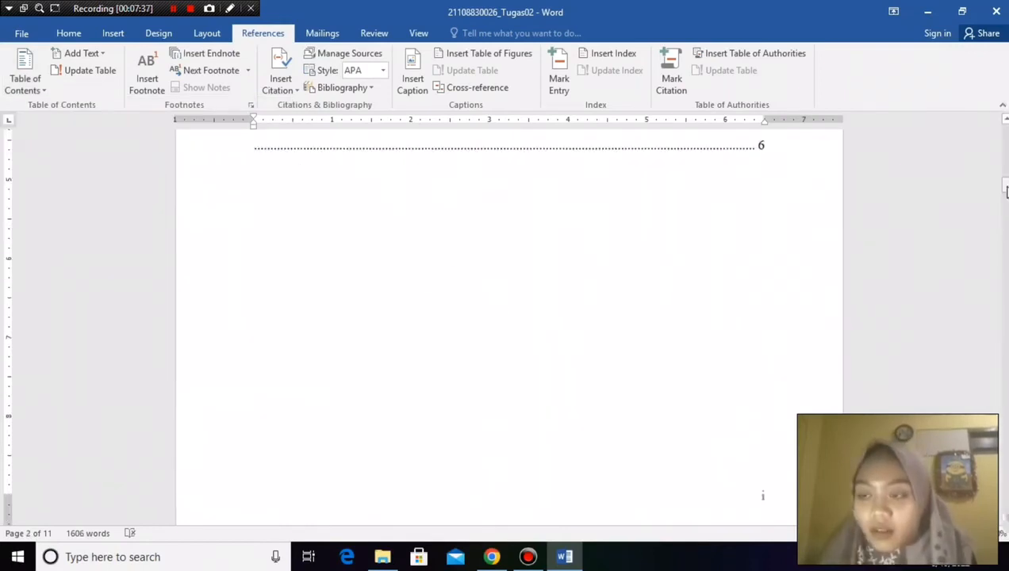
Delete the Contents title above the entries of the inserted table of contents under Daftar Isi.
{"action": "left_click_drag", "start_coordinate": [1005, 190], "coordinate": [1004, 175]}
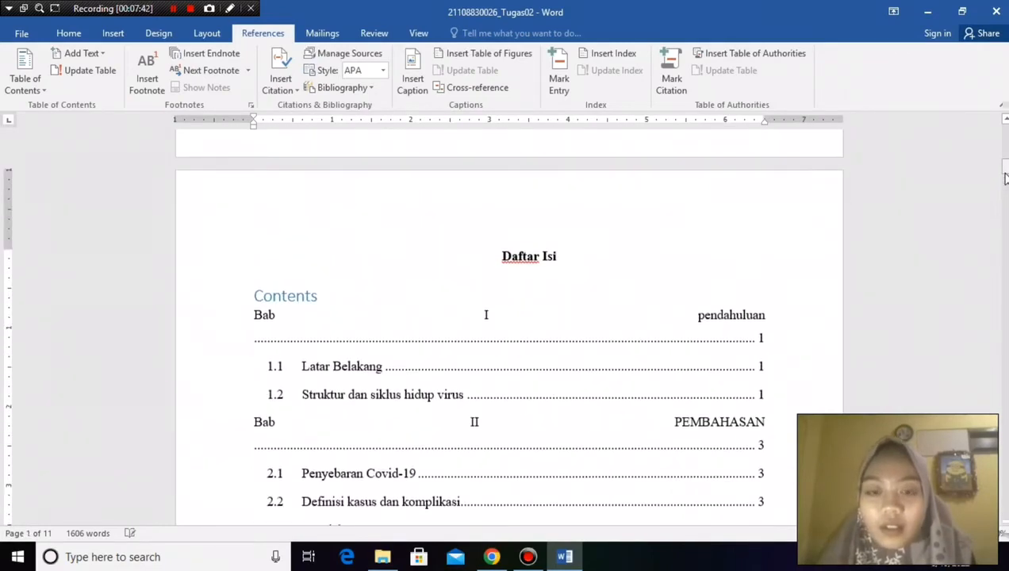
{"action": "left_click", "coordinate": [318, 327]}
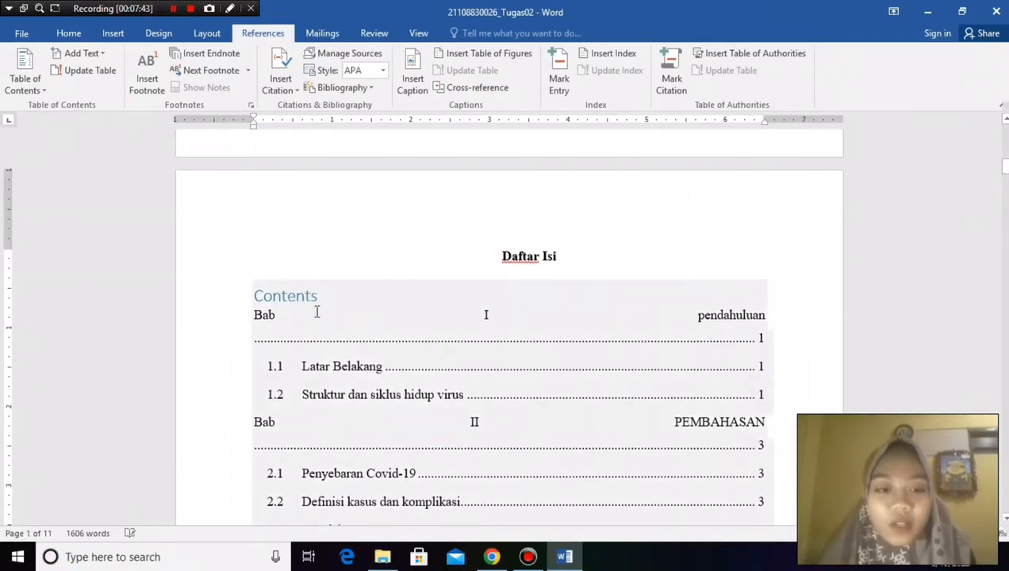
{"action": "double_click", "coordinate": [316, 295]}
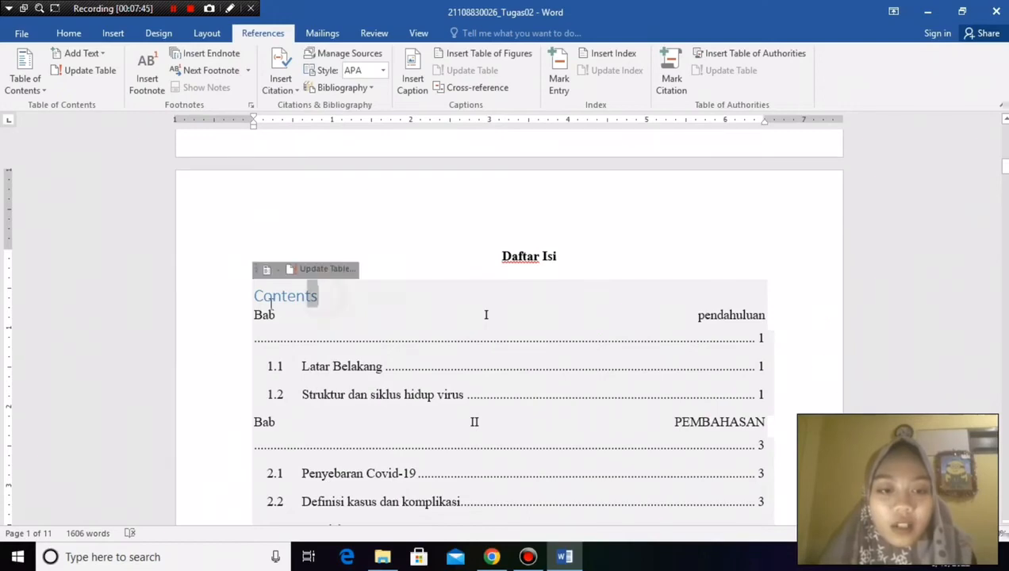
{"action": "key", "text": "Delete"}
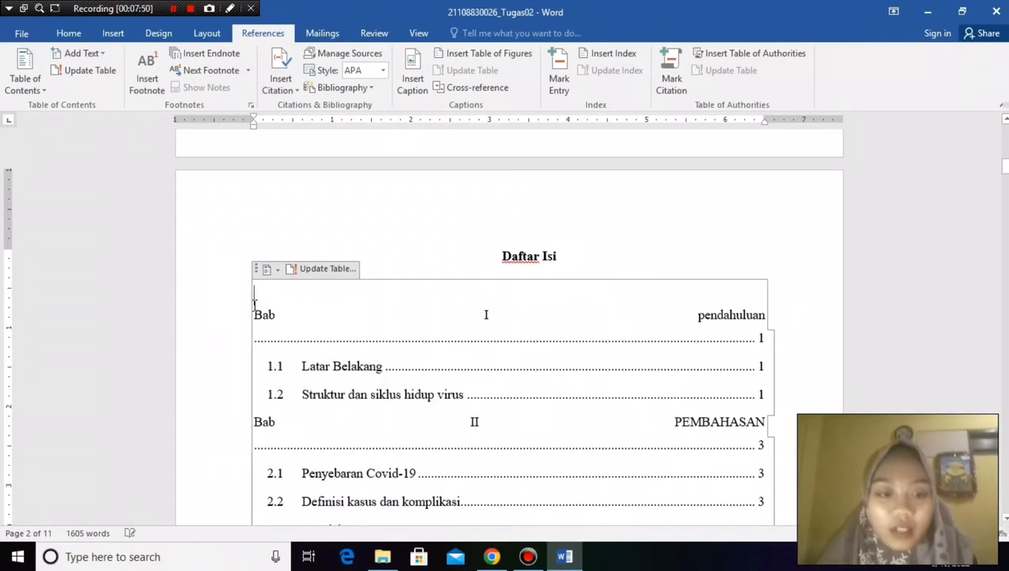
Bring the Bab I pendahuluan and Bab II PEMBAHASAN entries in the table of contents each onto a single line.
{"action": "left_click", "coordinate": [255, 315]}
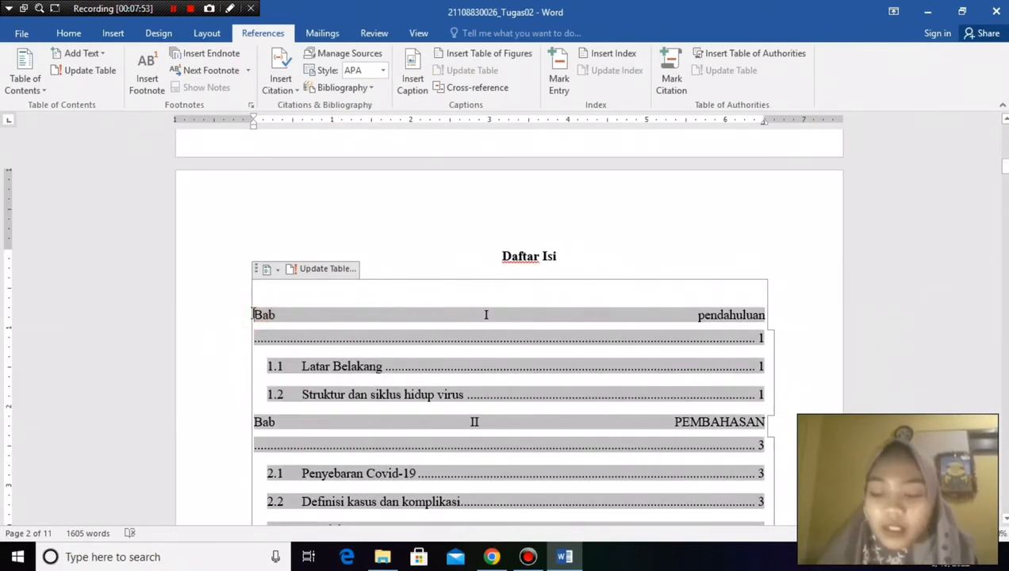
{"action": "key", "text": "ctrl+l"}
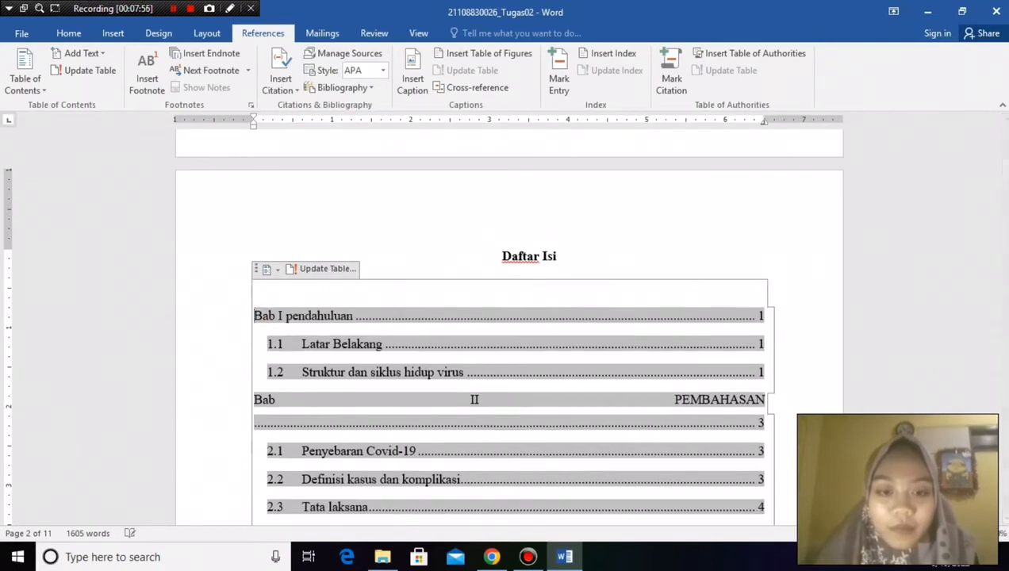
{"action": "left_click", "coordinate": [257, 269]}
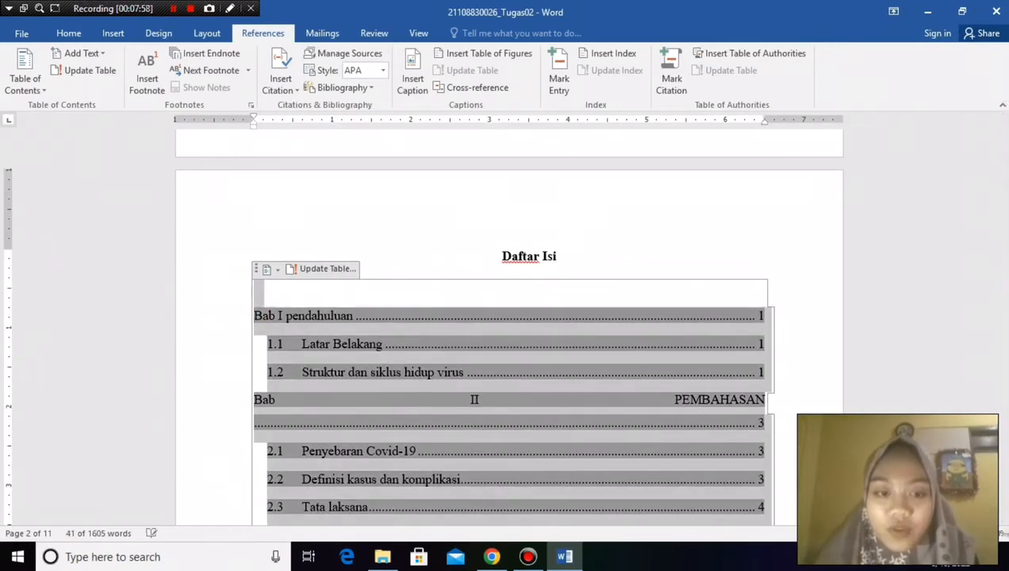
{"action": "left_click", "coordinate": [268, 373]}
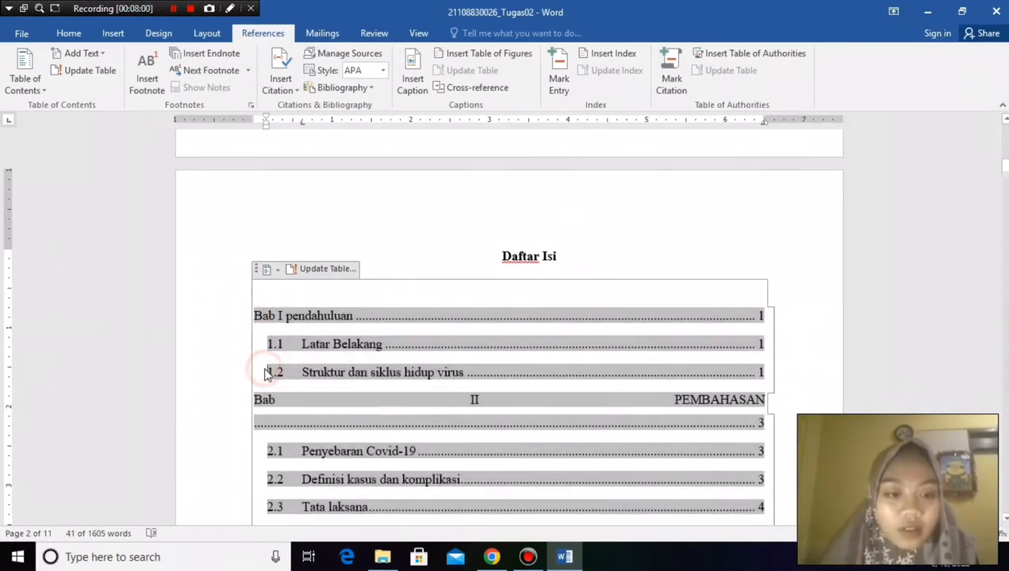
{"action": "left_click", "coordinate": [258, 401]}
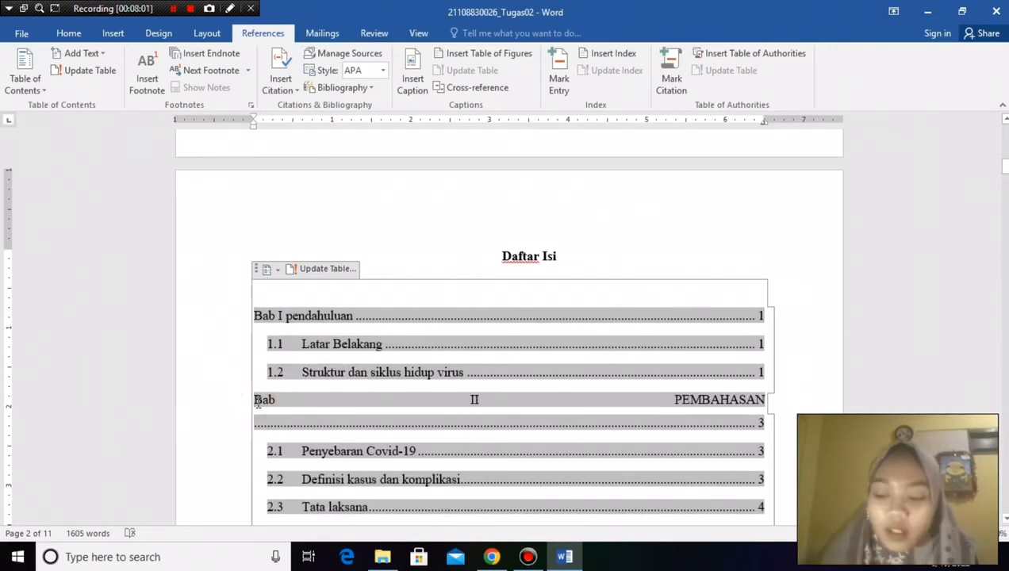
{"action": "key", "text": "ctrl+l"}
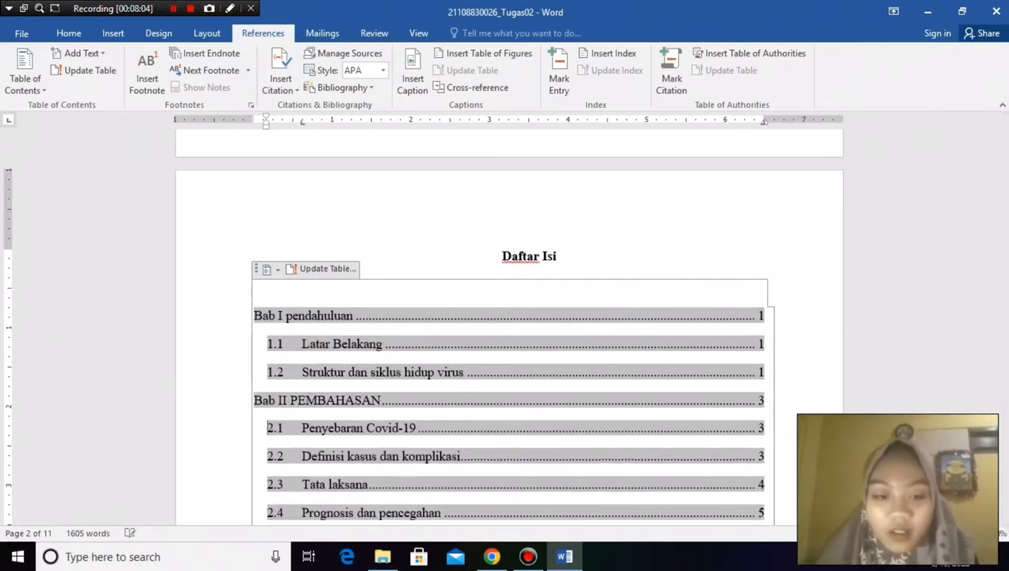
Bring the Daftar Pustaka entry at the end of the table of contents onto a single line.
{"action": "key", "text": "Down"}
{"action": "key", "text": "Down"}
{"action": "key", "text": "Down"}
{"action": "key", "text": "Down"}
{"action": "key", "text": "Down"}
{"action": "key", "text": "Down"}
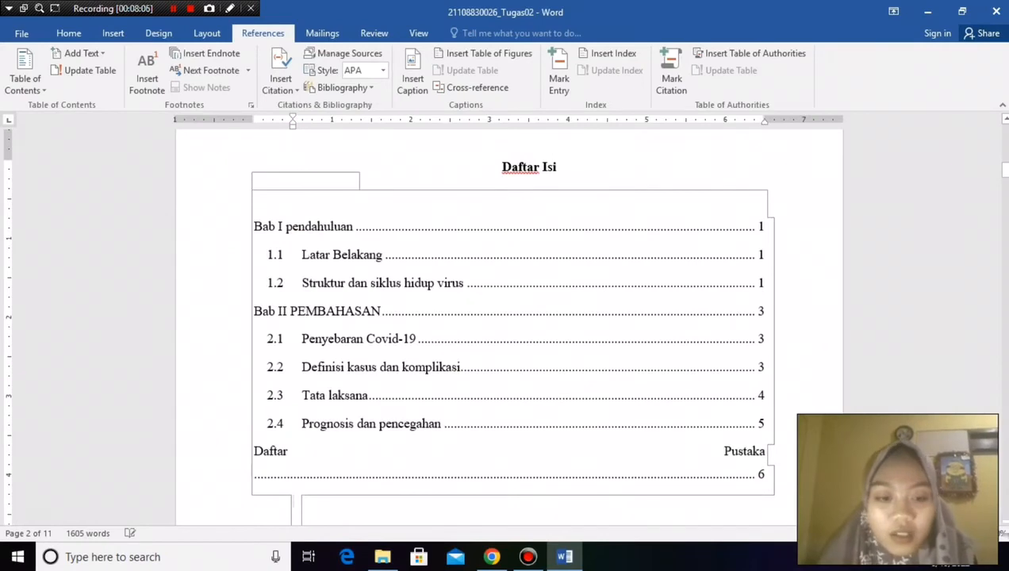
{"action": "left_click", "coordinate": [257, 450]}
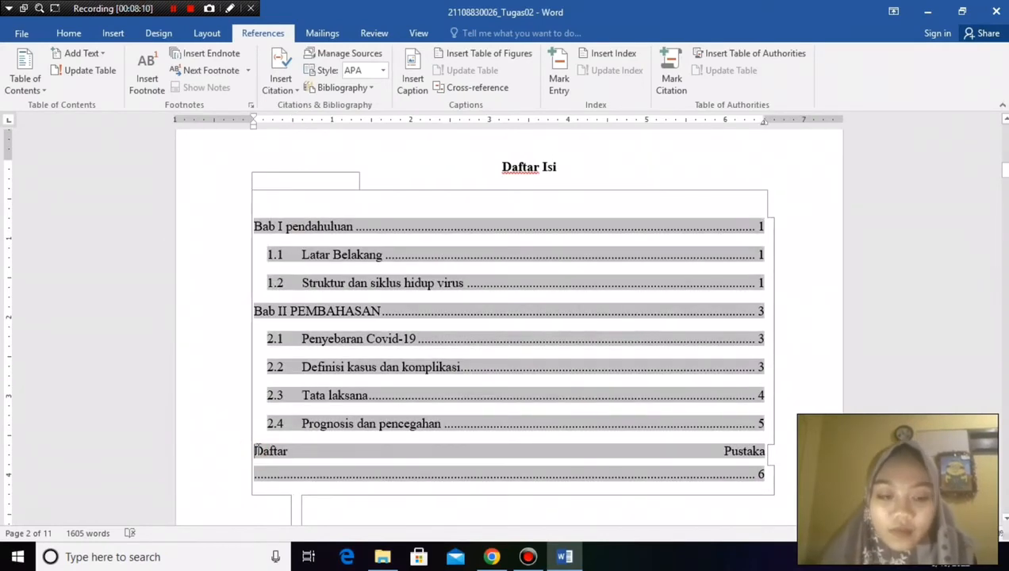
{"action": "left_click", "coordinate": [251, 451]}
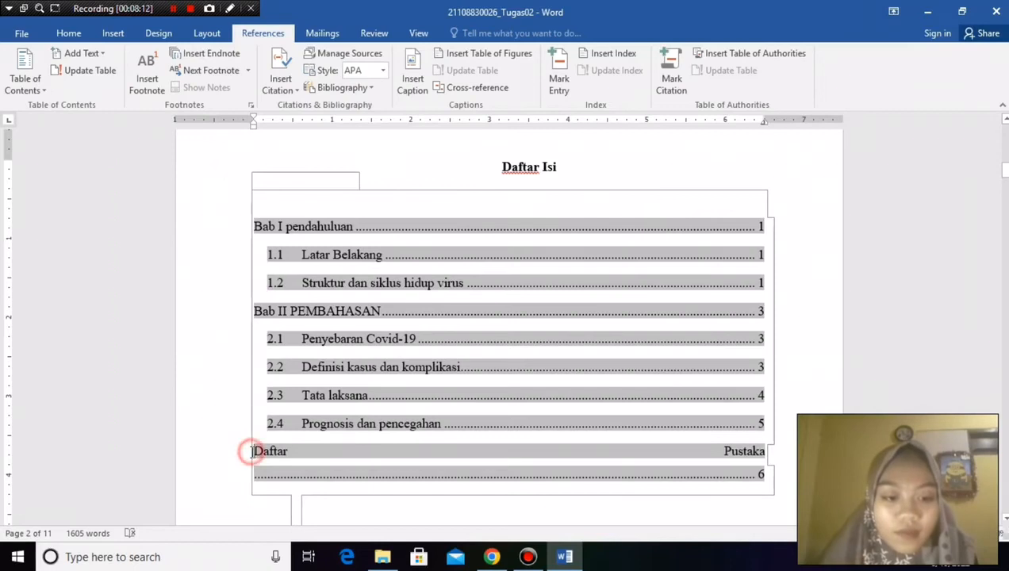
{"action": "key", "text": "BackSpace"}
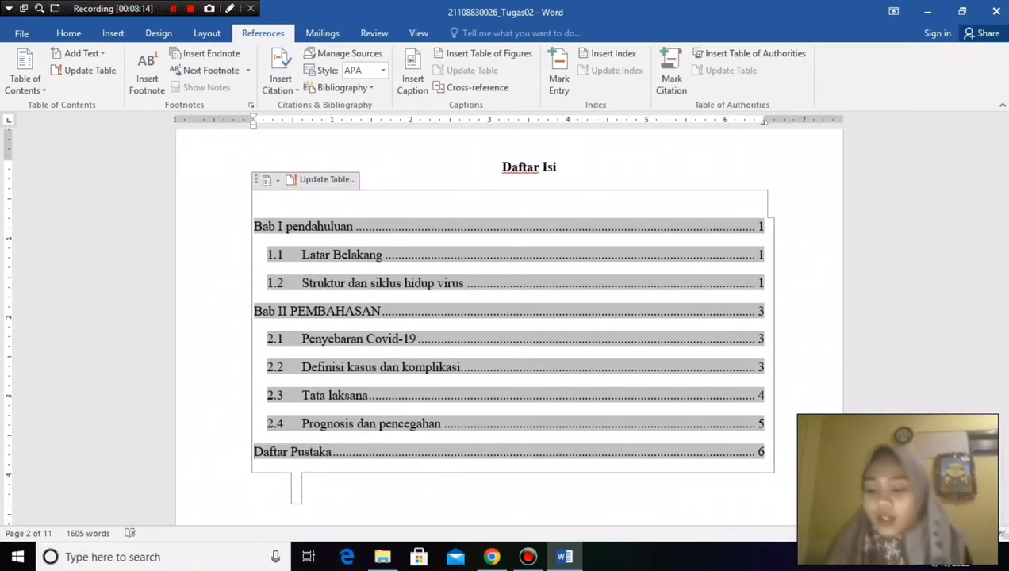
{"action": "left_click", "coordinate": [387, 469]}
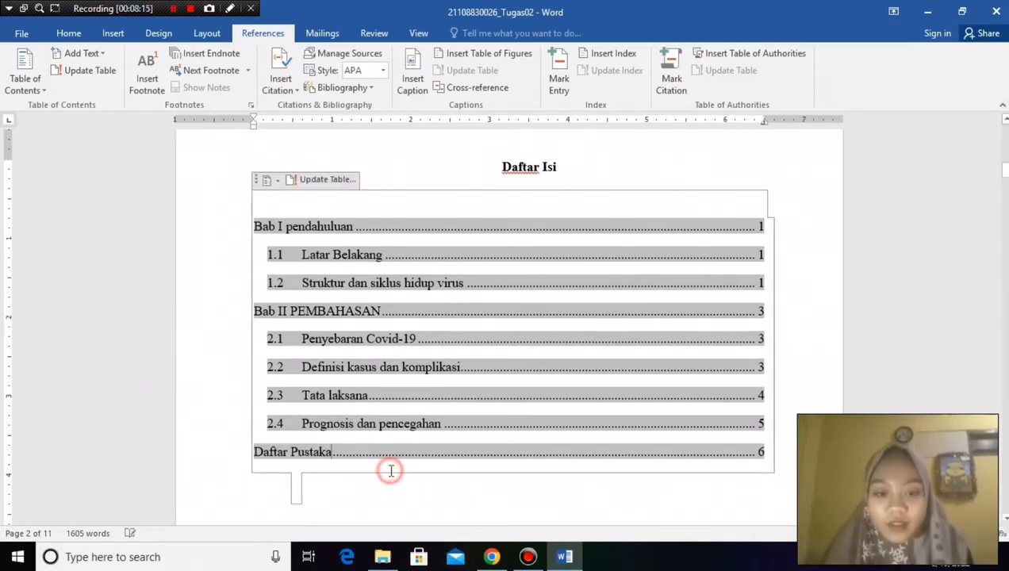
{"action": "left_click", "coordinate": [380, 451]}
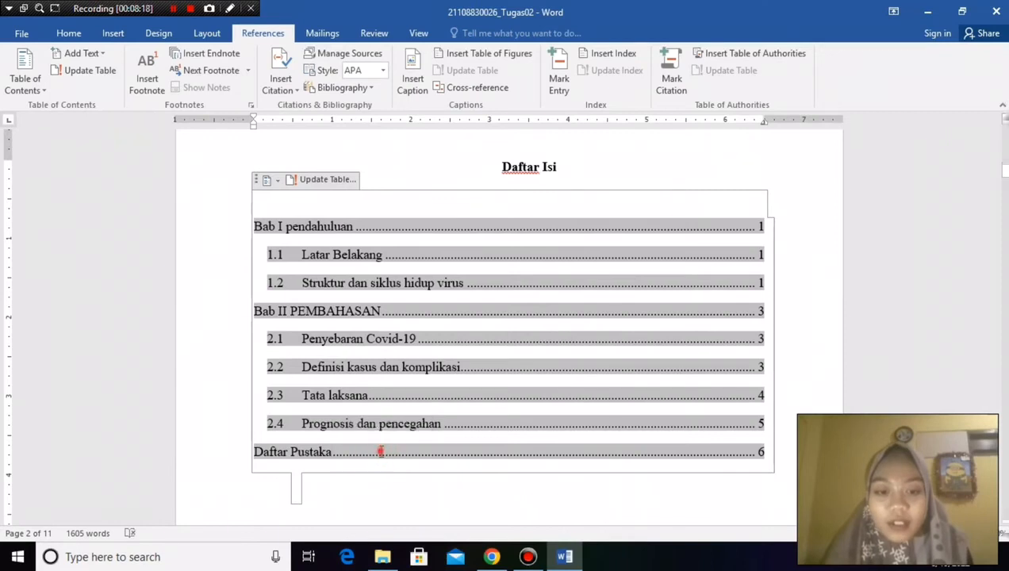
{"action": "double_click", "coordinate": [381, 452]}
{"action": "left_click", "coordinate": [380, 455]}
{"action": "left_click", "coordinate": [324, 456]}
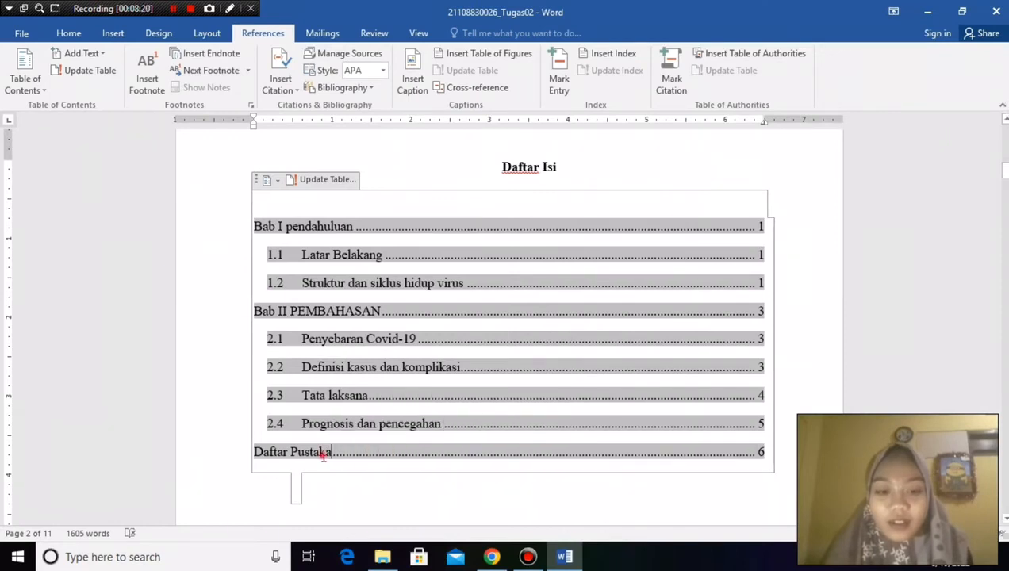
{"action": "left_click", "coordinate": [332, 456]}
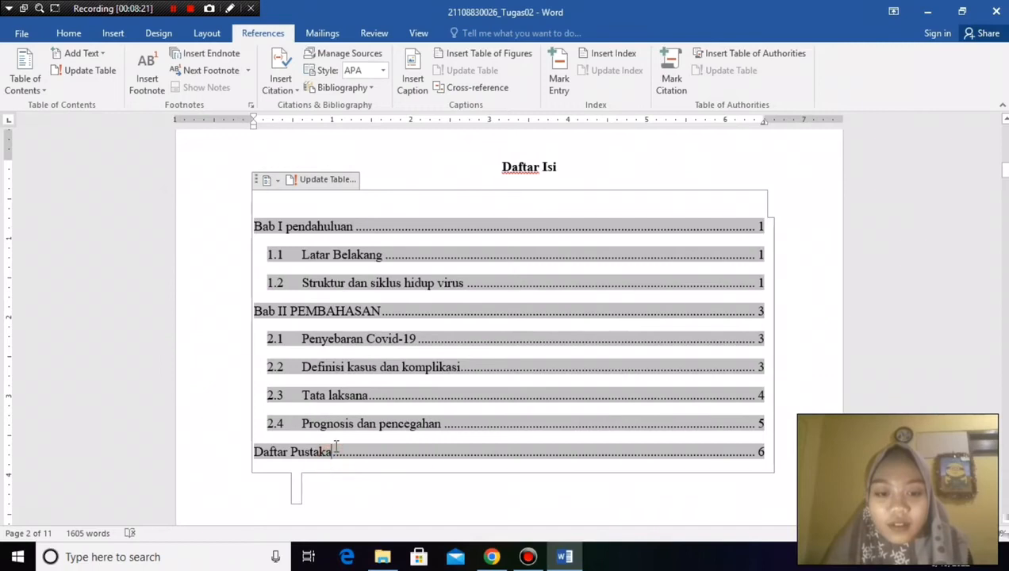
{"action": "left_click", "coordinate": [337, 448]}
{"action": "double_click", "coordinate": [337, 450]}
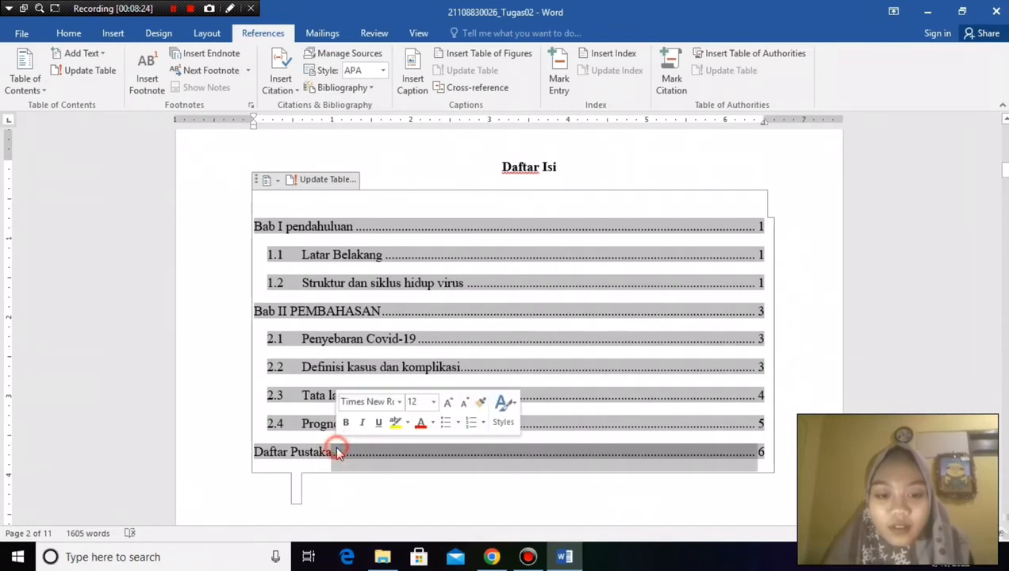
{"action": "left_click", "coordinate": [307, 453]}
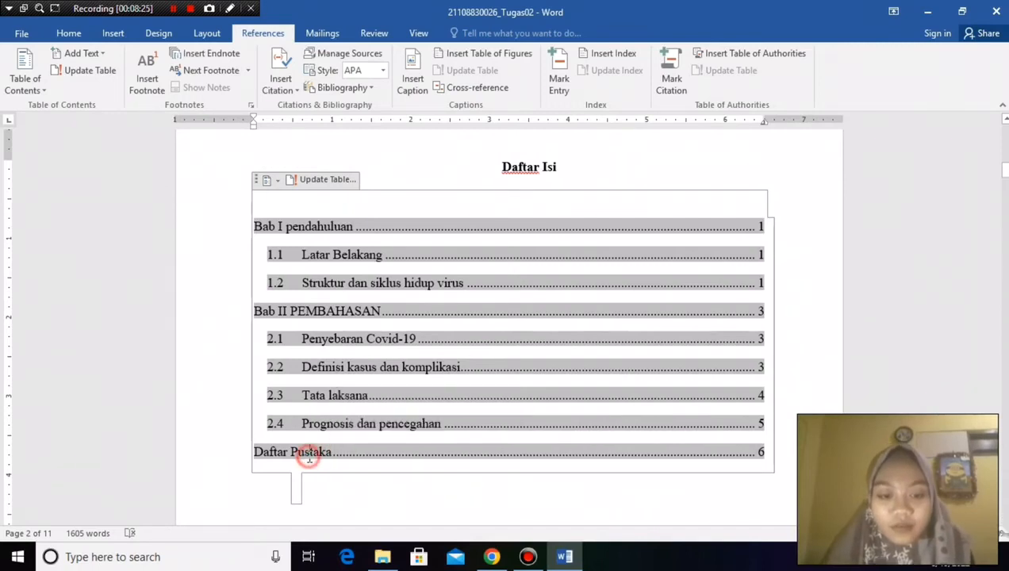
Look through the pages after the table of contents, from the front matter through Bab I to the body text on virus structure.
{"action": "left_click", "coordinate": [383, 485]}
{"action": "key", "text": "Down"}
{"action": "key", "text": "Down"}
{"action": "key", "text": "Down"}
{"action": "key", "text": "Down"}
{"action": "key", "text": "Down"}
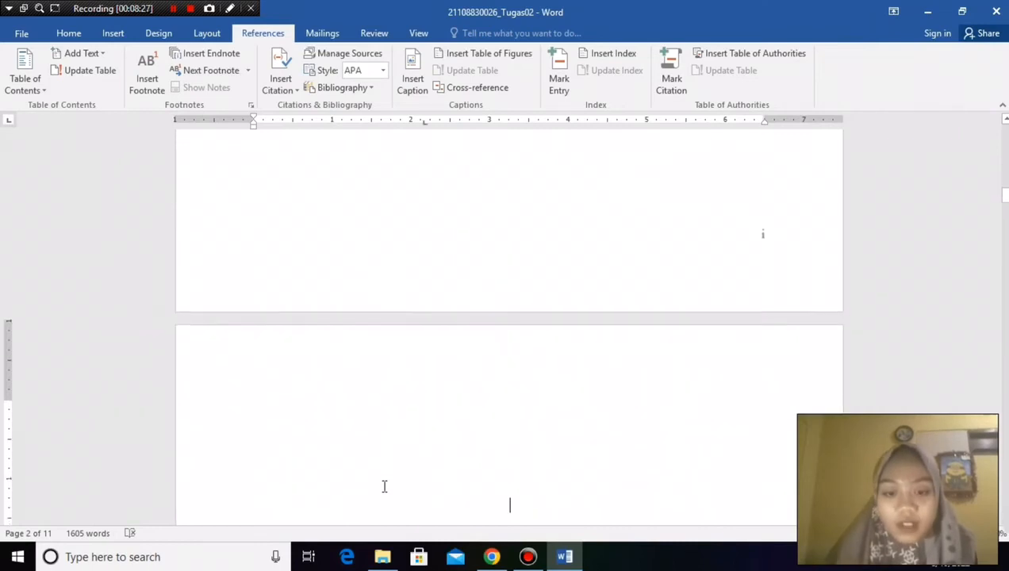
{"action": "key", "text": "Down"}
{"action": "key", "text": "Down"}
{"action": "key", "text": "Down"}
{"action": "key", "text": "Down"}
{"action": "key", "text": "Down"}
{"action": "key", "text": "Down"}
{"action": "key", "text": "Down"}
{"action": "key", "text": "Down"}
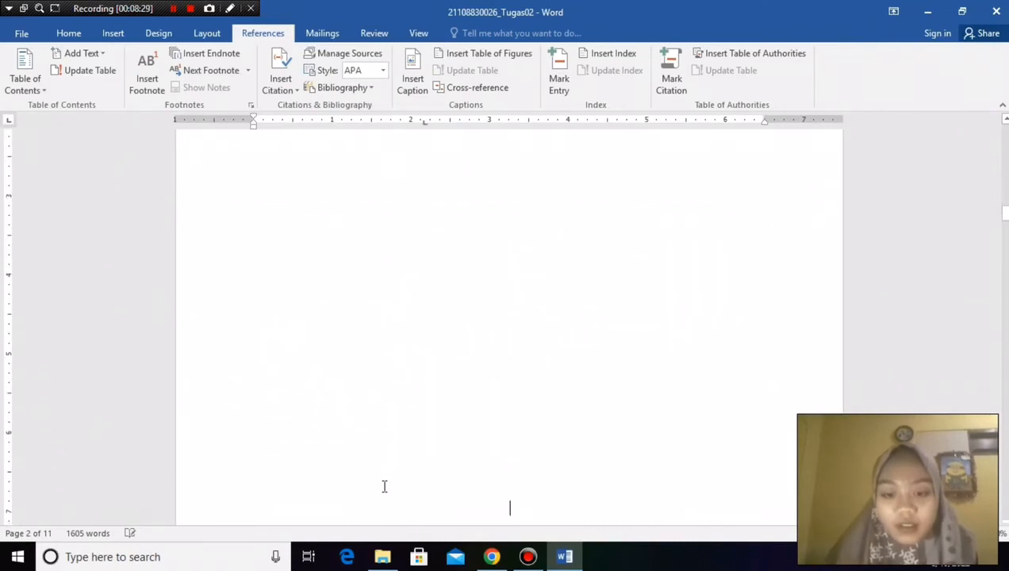
{"action": "key", "text": "Down"}
{"action": "key", "text": "Down"}
{"action": "key", "text": "Down"}
{"action": "key", "text": "Down"}
{"action": "key", "text": "Down"}
{"action": "key", "text": "Down"}
{"action": "key", "text": "Down"}
{"action": "key", "text": "Down"}
{"action": "key", "text": "Down"}
{"action": "key", "text": "Down"}
{"action": "key", "text": "Down"}
{"action": "key", "text": "Down"}
{"action": "key", "text": "Down"}
{"action": "key", "text": "Down"}
{"action": "key", "text": "Down"}
{"action": "key", "text": "Down"}
{"action": "key", "text": "Down"}
{"action": "key", "text": "Down"}
{"action": "key", "text": "Down"}
{"action": "key", "text": "Down"}
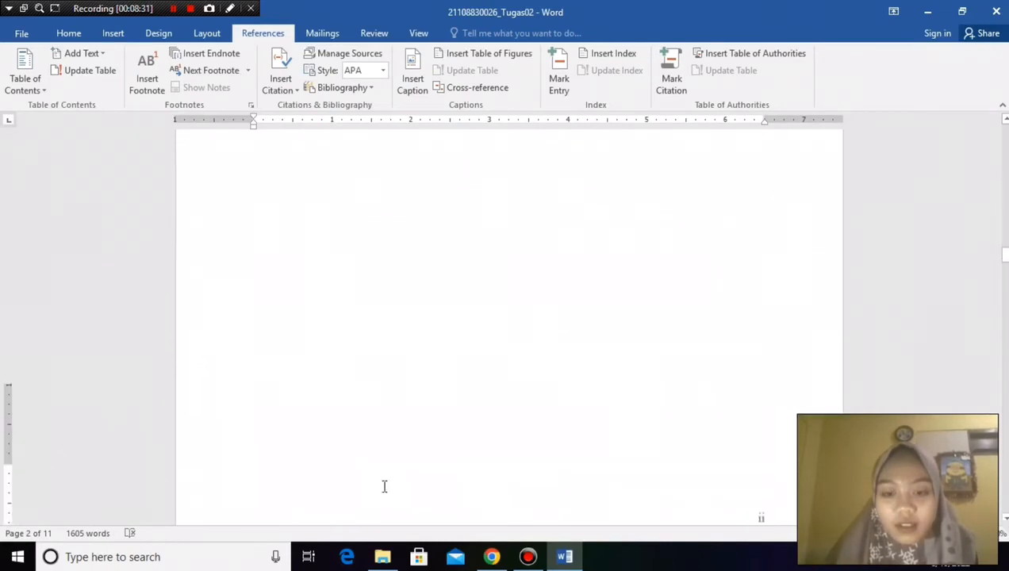
{"action": "key", "text": "Down"}
{"action": "key", "text": "Down"}
{"action": "key", "text": "Down"}
{"action": "key", "text": "Down"}
{"action": "key", "text": "Down"}
{"action": "key", "text": "Down"}
{"action": "key", "text": "Down"}
{"action": "key", "text": "Down"}
{"action": "key", "text": "Down"}
{"action": "key", "text": "Down"}
{"action": "key", "text": "Down"}
{"action": "key", "text": "Down"}
{"action": "key", "text": "Down"}
{"action": "key", "text": "Down"}
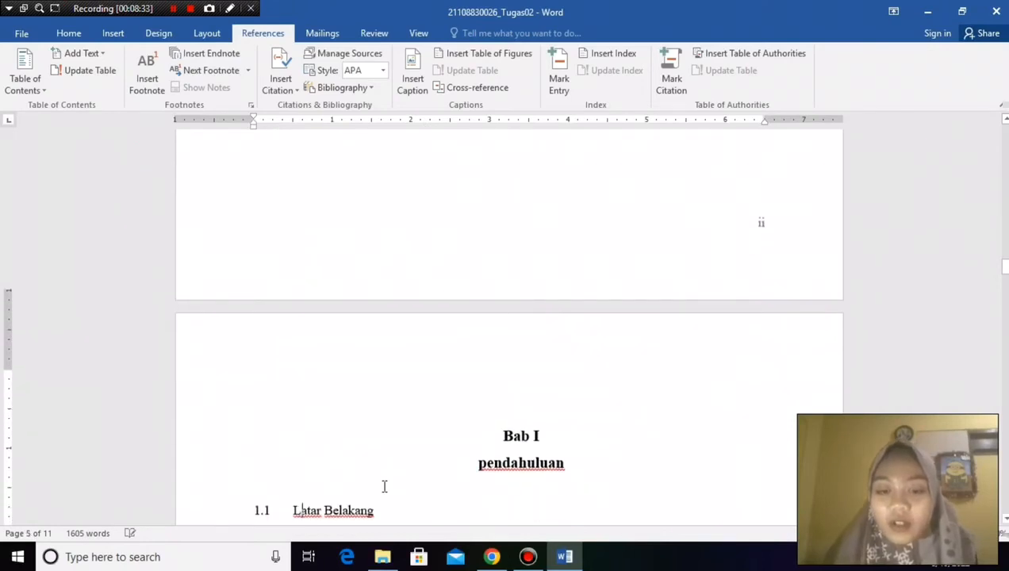
{"action": "key", "text": "Down"}
{"action": "key", "text": "Down"}
{"action": "key", "text": "Down"}
{"action": "key", "text": "Down"}
{"action": "key", "text": "Down"}
{"action": "key", "text": "Down"}
{"action": "key", "text": "Down"}
{"action": "key", "text": "Down"}
{"action": "key", "text": "Down"}
{"action": "key", "text": "Down"}
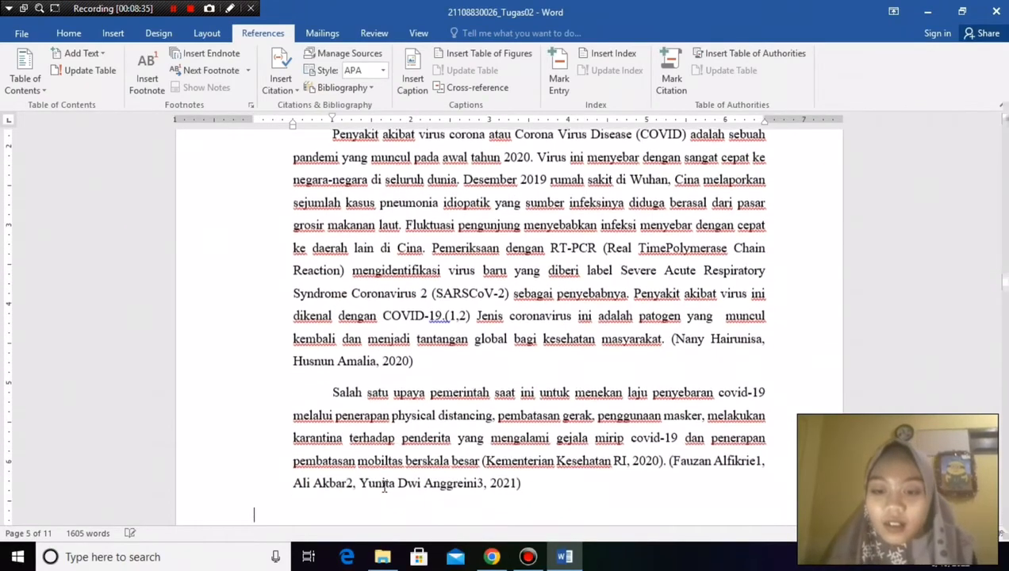
{"action": "key", "text": "Down"}
{"action": "key", "text": "Down"}
{"action": "key", "text": "Down"}
{"action": "key", "text": "Down"}
{"action": "key", "text": "Down"}
{"action": "key", "text": "Down"}
{"action": "key", "text": "Down"}
{"action": "key", "text": "Down"}
{"action": "key", "text": "Down"}
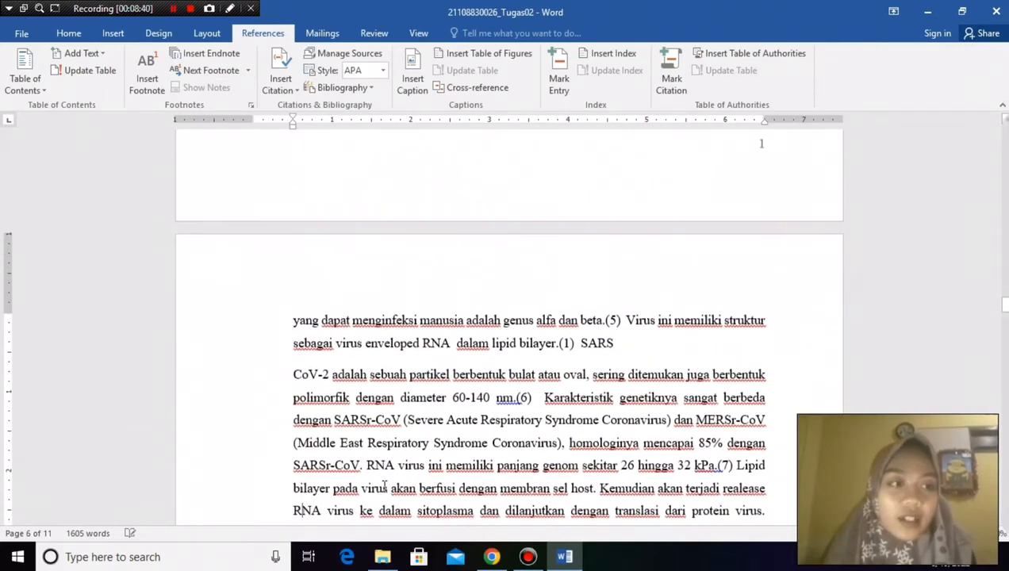
{"action": "key", "text": "Down"}
{"action": "key", "text": "Down"}
{"action": "key", "text": "Down"}
{"action": "key", "text": "Down"}
{"action": "key", "text": "Down"}
{"action": "key", "text": "Down"}
{"action": "key", "text": "Down"}
{"action": "key", "text": "Down"}
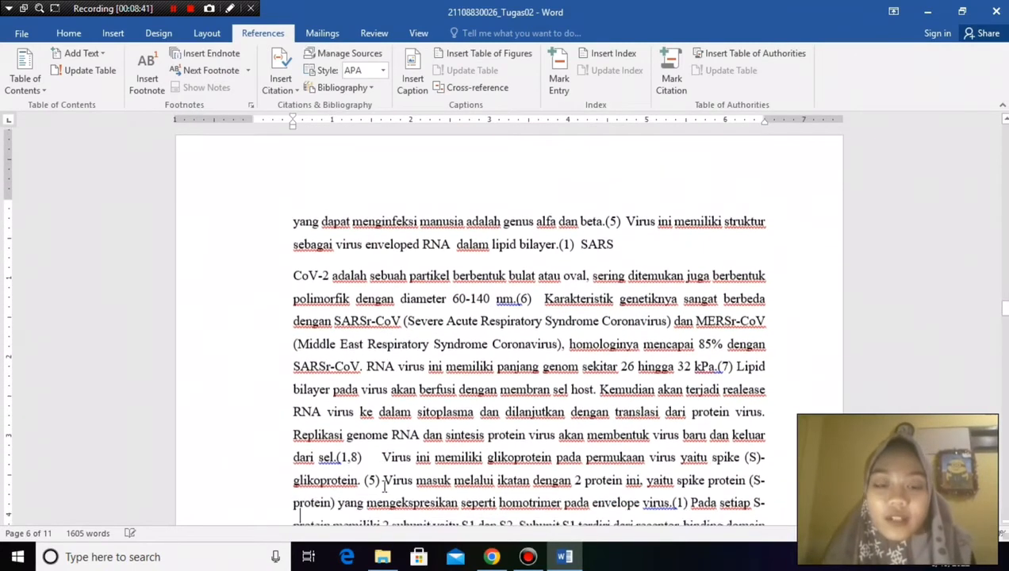
{"action": "key", "text": "Down"}
{"action": "key", "text": "Down"}
{"action": "key", "text": "Down"}
{"action": "key", "text": "Down"}
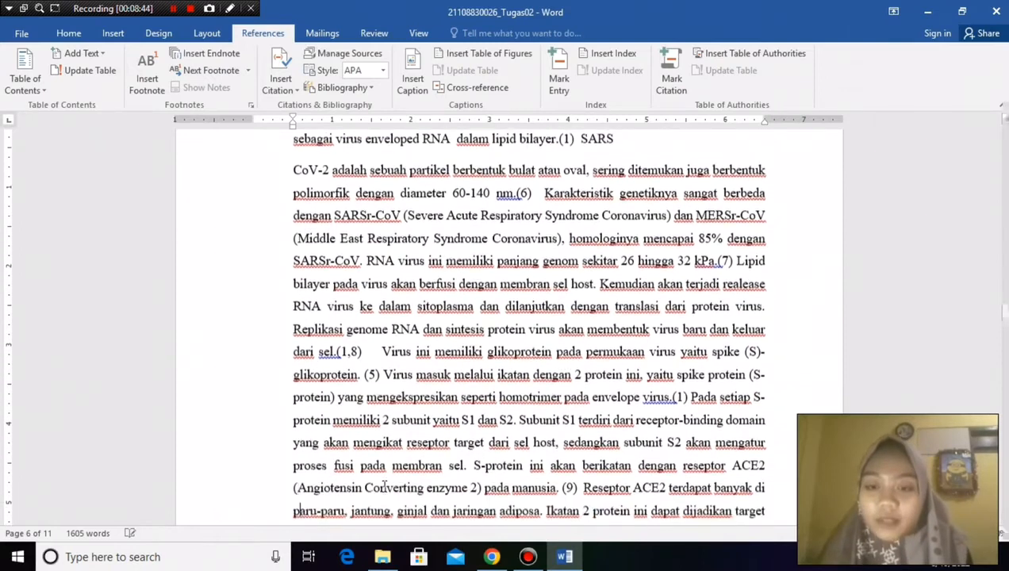
{"action": "key", "text": "Down"}
{"action": "key", "text": "Down"}
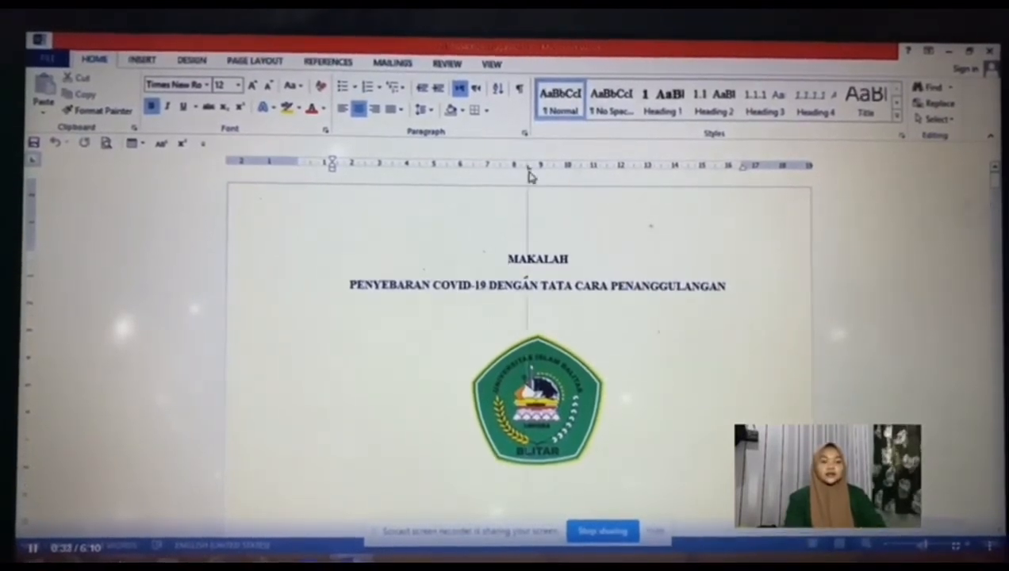
Delete the in-text citation at the end of the first Latar Belakang paragraph, after "kesehatan masyarakat.".
{"action": "left_click", "coordinate": [334, 65]}
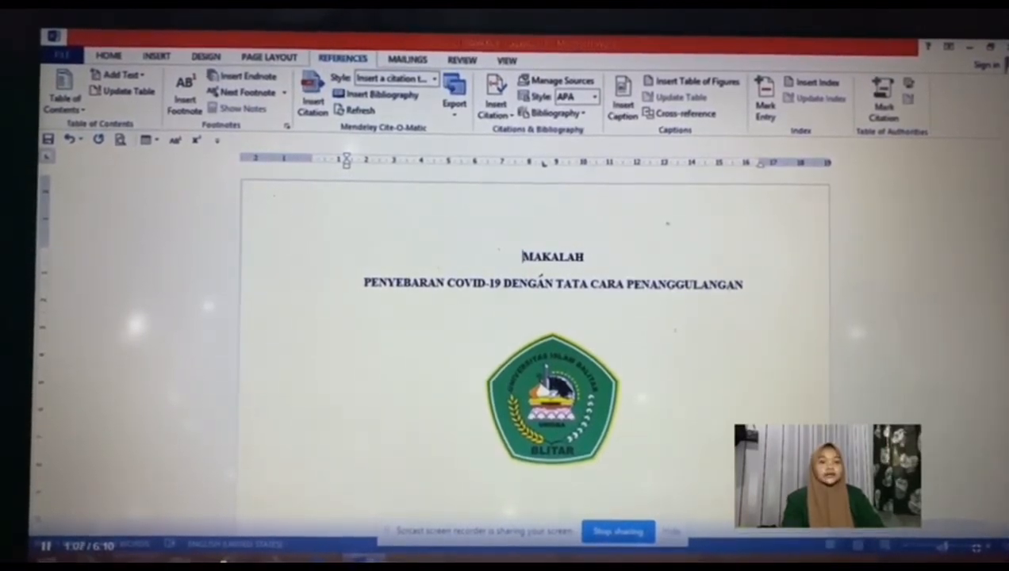
{"action": "scroll", "coordinate": [543, 162], "scroll_direction": "down", "scroll_amount": 15}
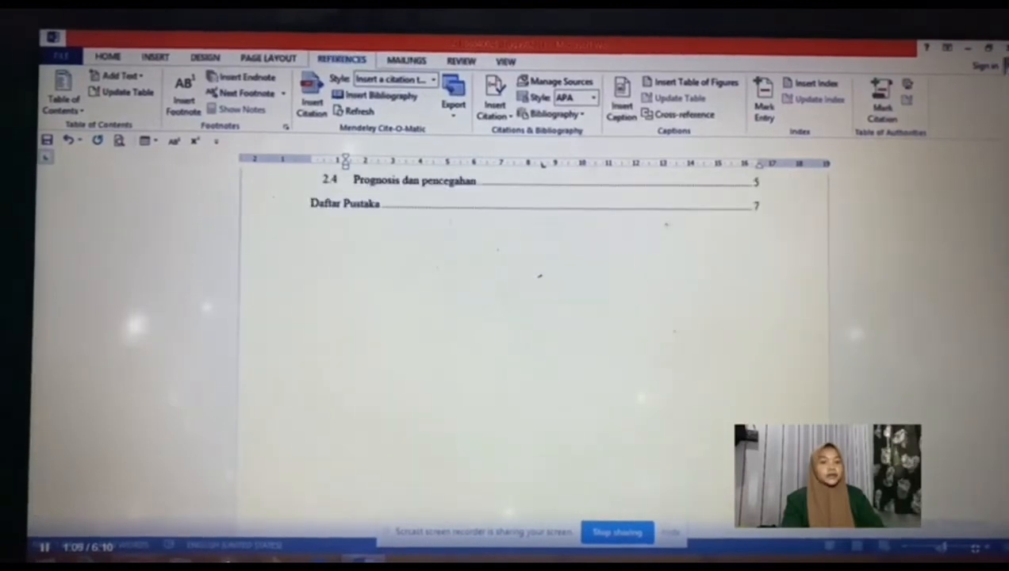
{"action": "scroll", "coordinate": [543, 162], "scroll_direction": "down", "scroll_amount": 8}
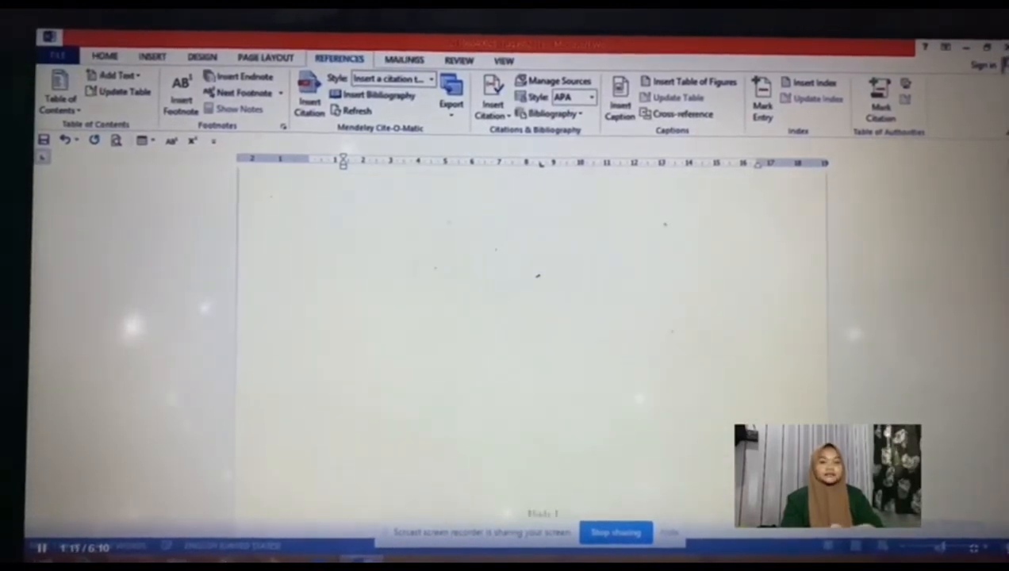
{"action": "scroll", "coordinate": [540, 162], "scroll_direction": "down", "scroll_amount": 10}
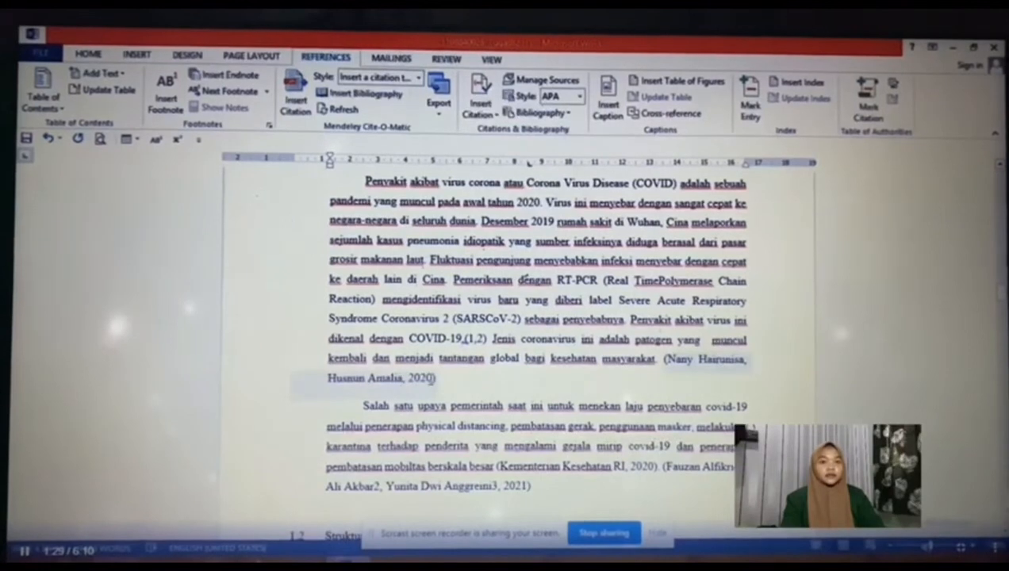
{"action": "left_click", "coordinate": [447, 381]}
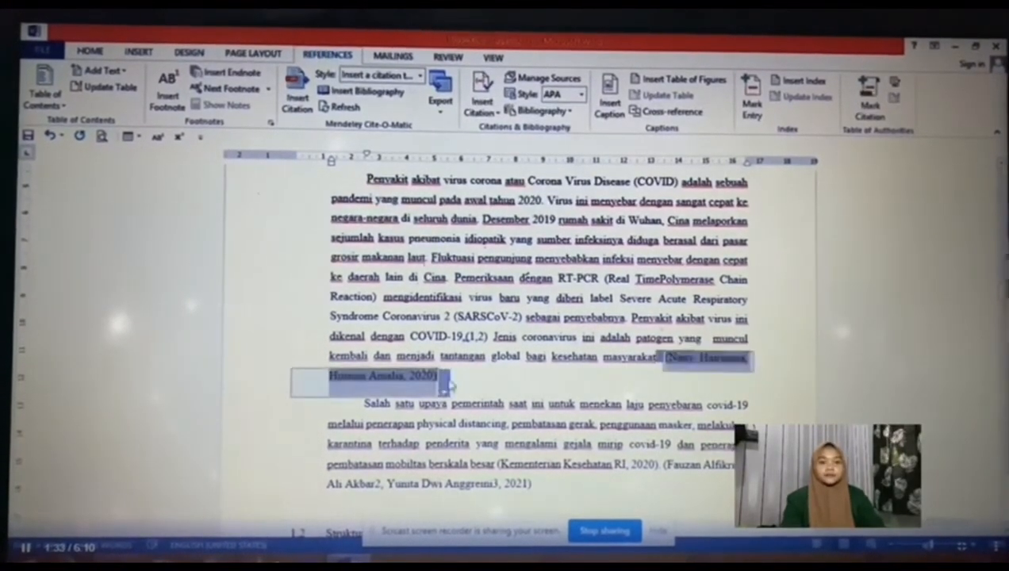
{"action": "key", "text": "Delete"}
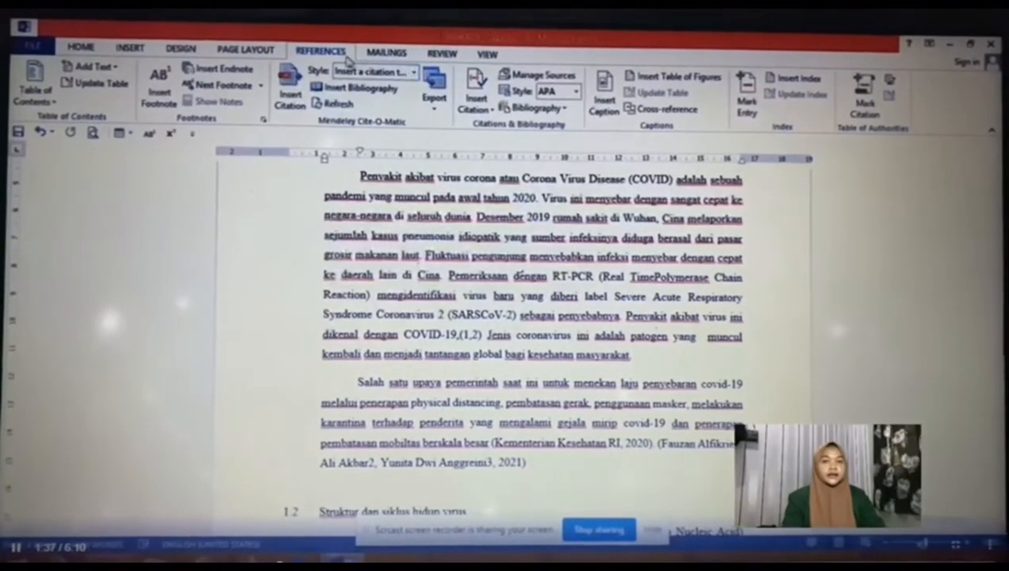
Start a new citation source after "kesehatan masyarakat." with the source type Journal Article and the language Indonesian.
{"action": "left_click", "coordinate": [475, 87]}
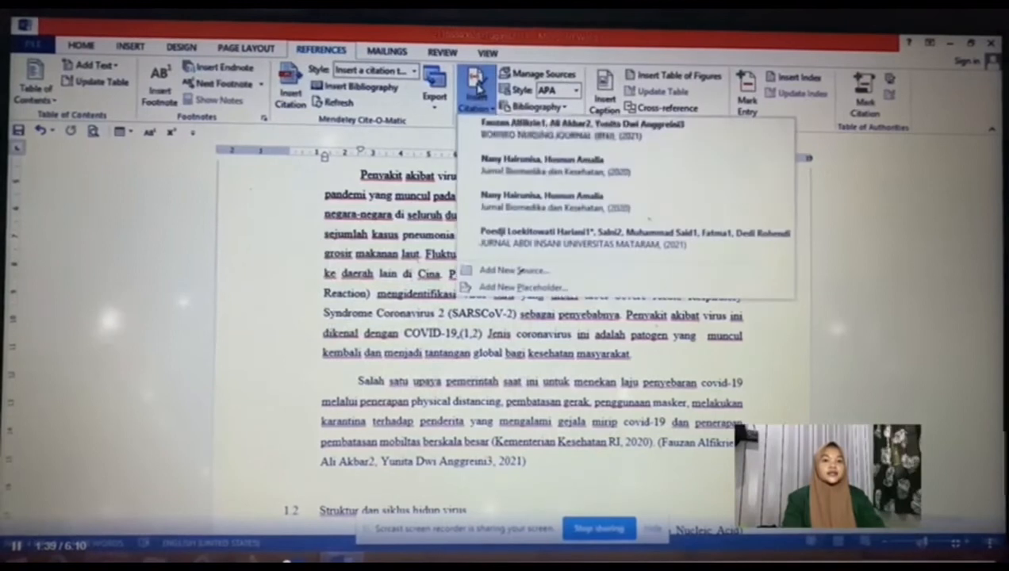
{"action": "left_click", "coordinate": [548, 268]}
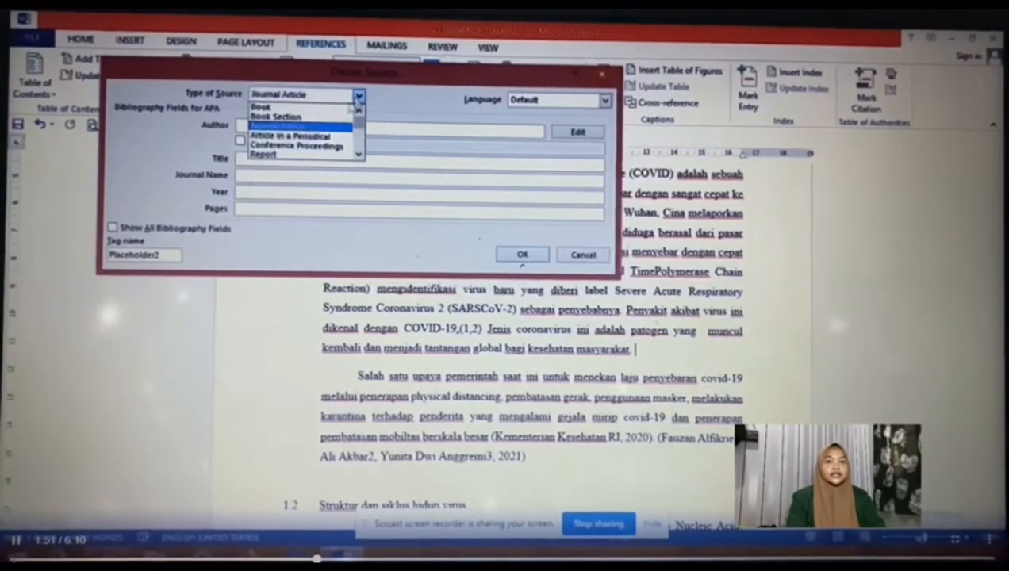
{"action": "left_click", "coordinate": [329, 127]}
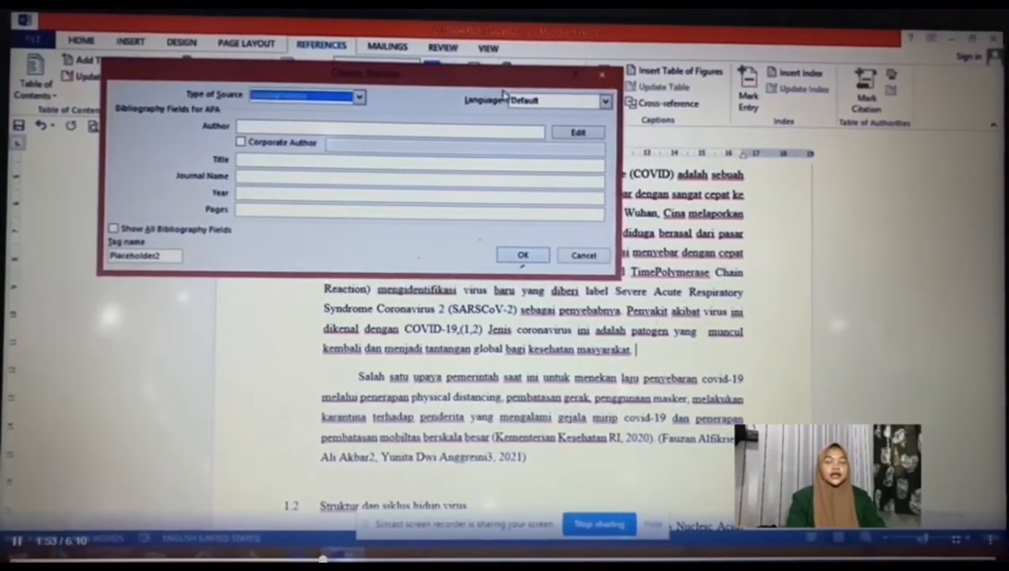
{"action": "left_click", "coordinate": [606, 103]}
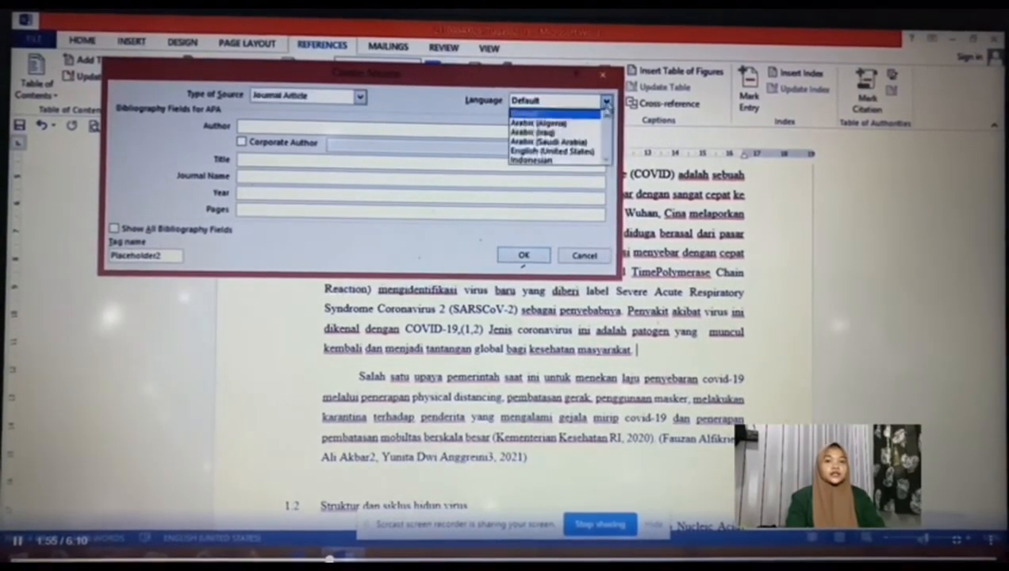
{"action": "left_click", "coordinate": [577, 161]}
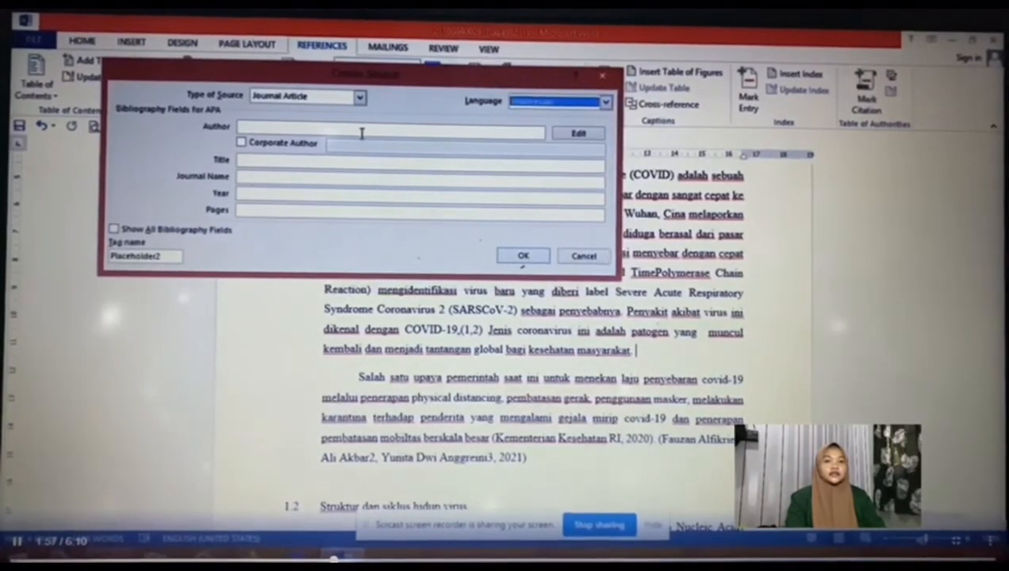
Add the first author's first and last name to the new source's author list.
{"action": "left_click", "coordinate": [568, 136]}
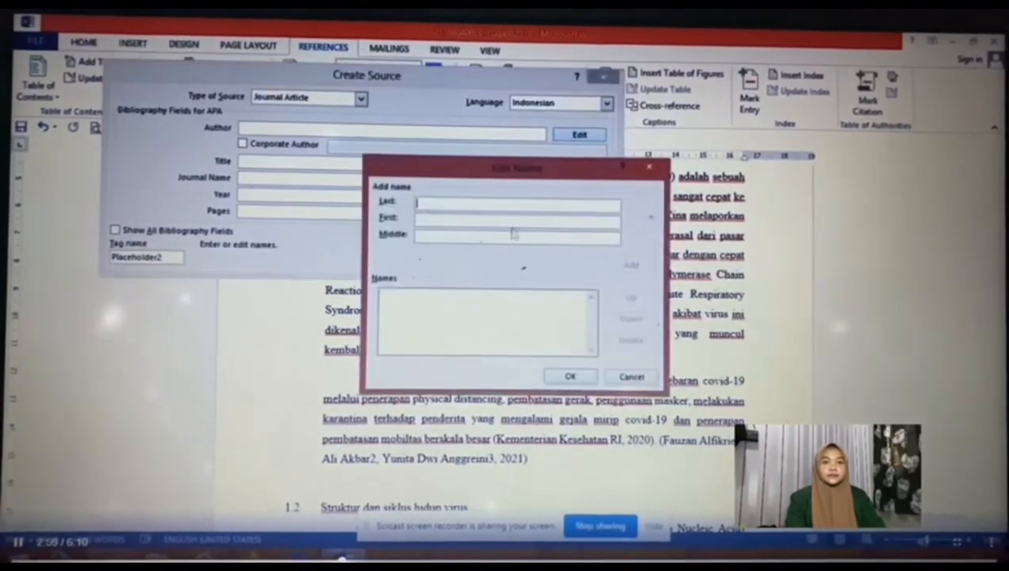
{"action": "left_click", "coordinate": [466, 220]}
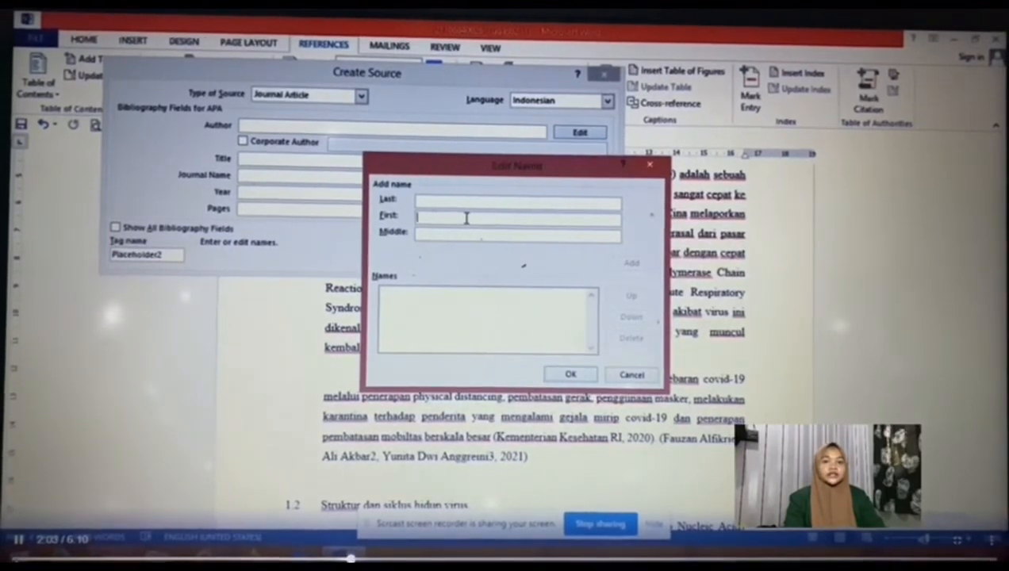
{"action": "type", "text": "Nan"}
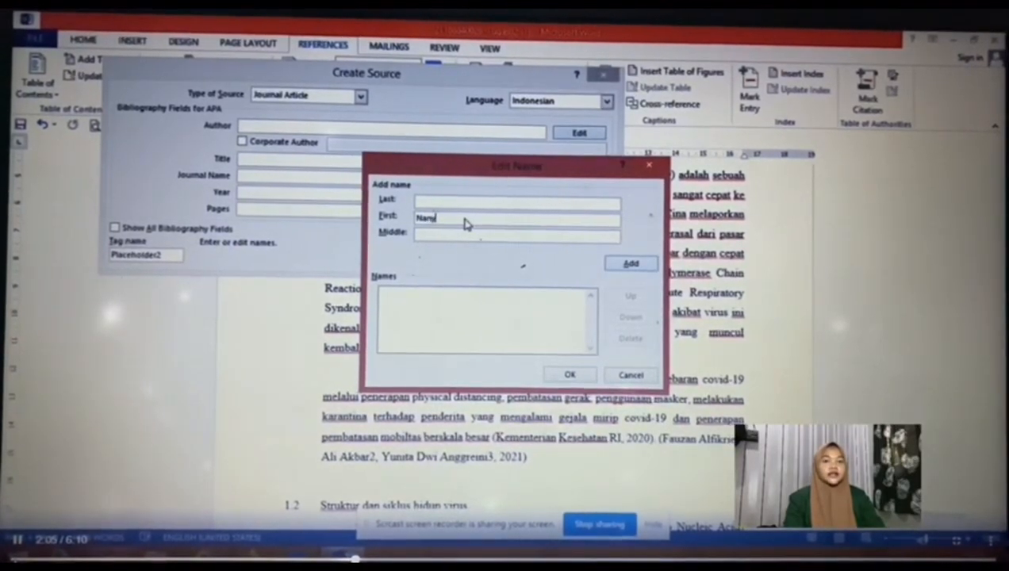
{"action": "type", "text": "y"}
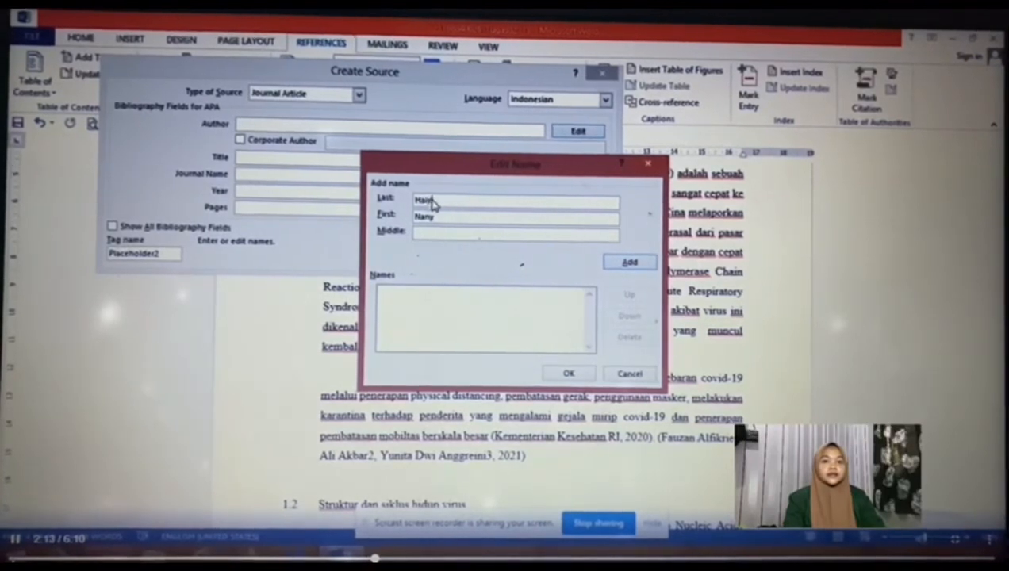
{"action": "key", "text": "BackSpace"}
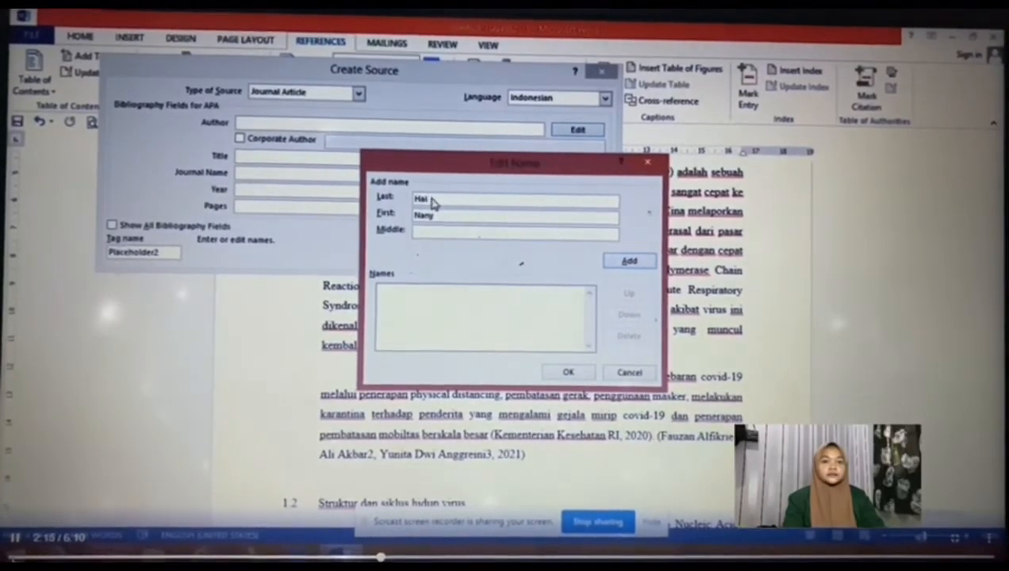
{"action": "type", "text": "run"}
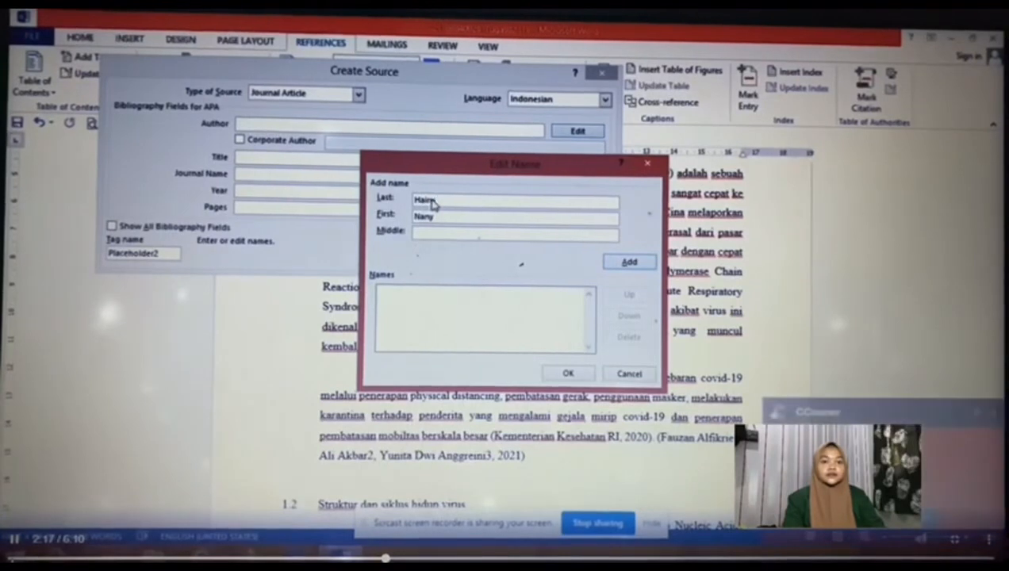
{"action": "type", "text": "isa"}
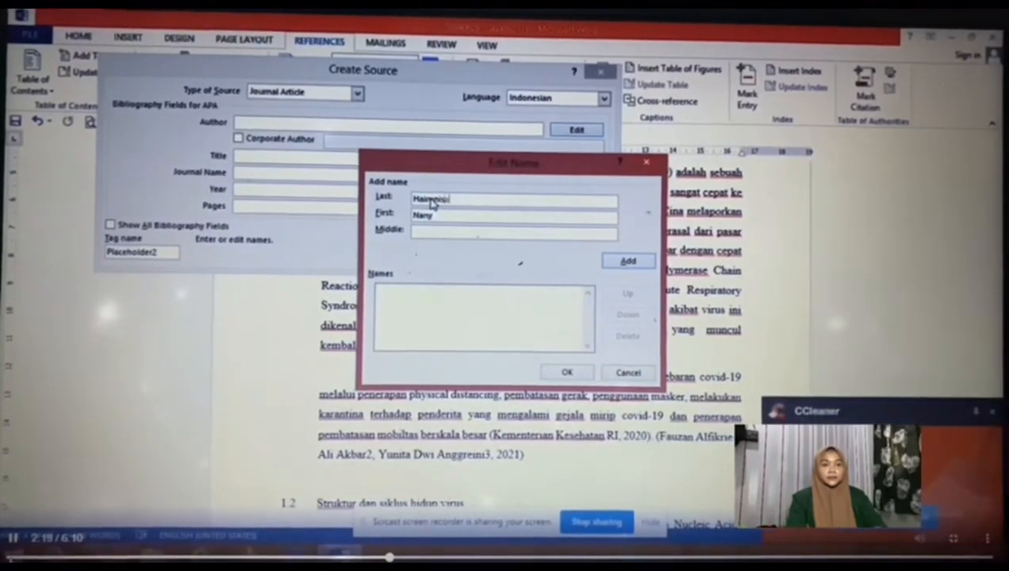
{"action": "left_click", "coordinate": [633, 260]}
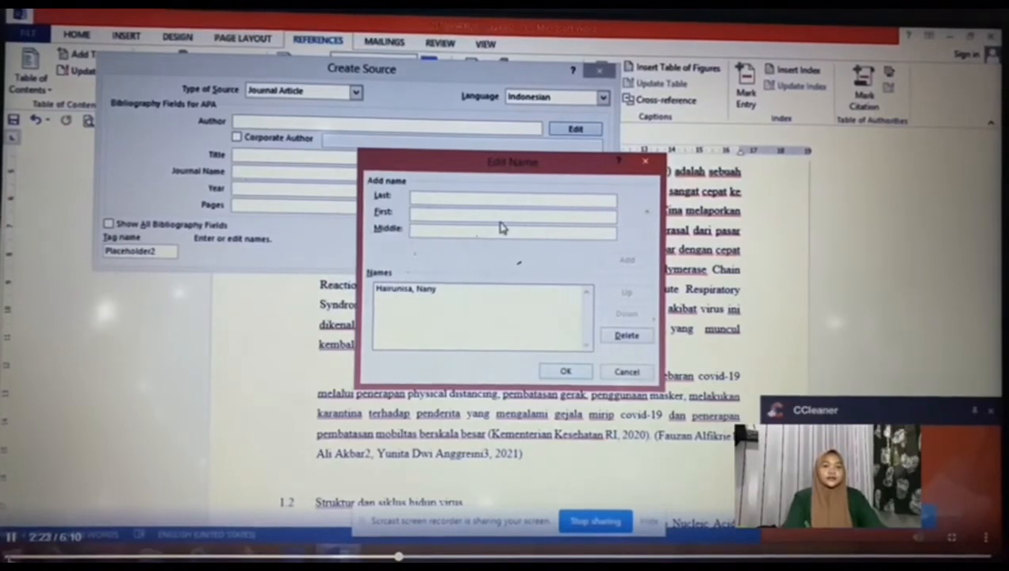
Add the second author's first and last name to the source's author list.
{"action": "left_click", "coordinate": [438, 216]}
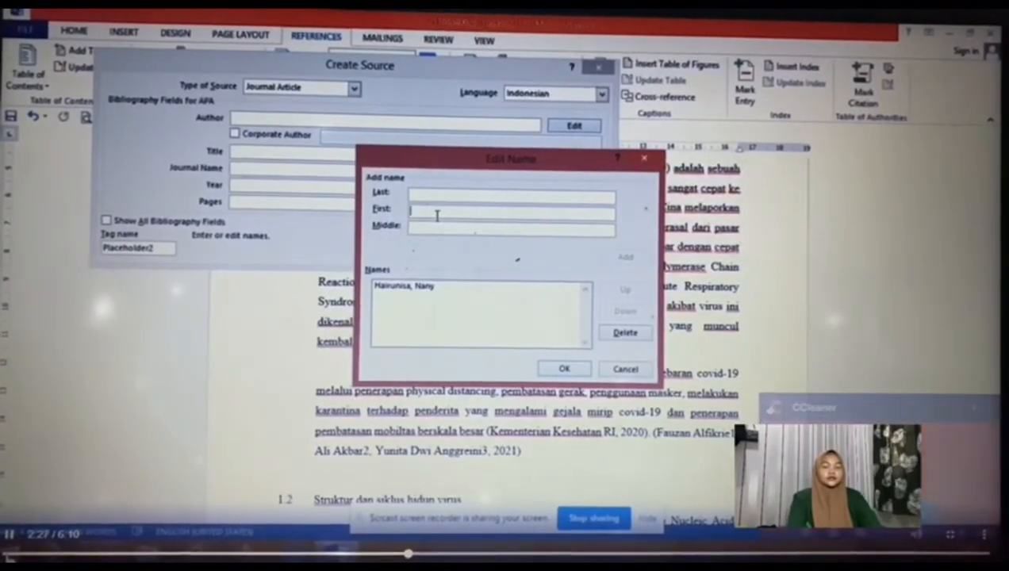
{"action": "type", "text": "H"}
{"action": "type", "text": "ud"}
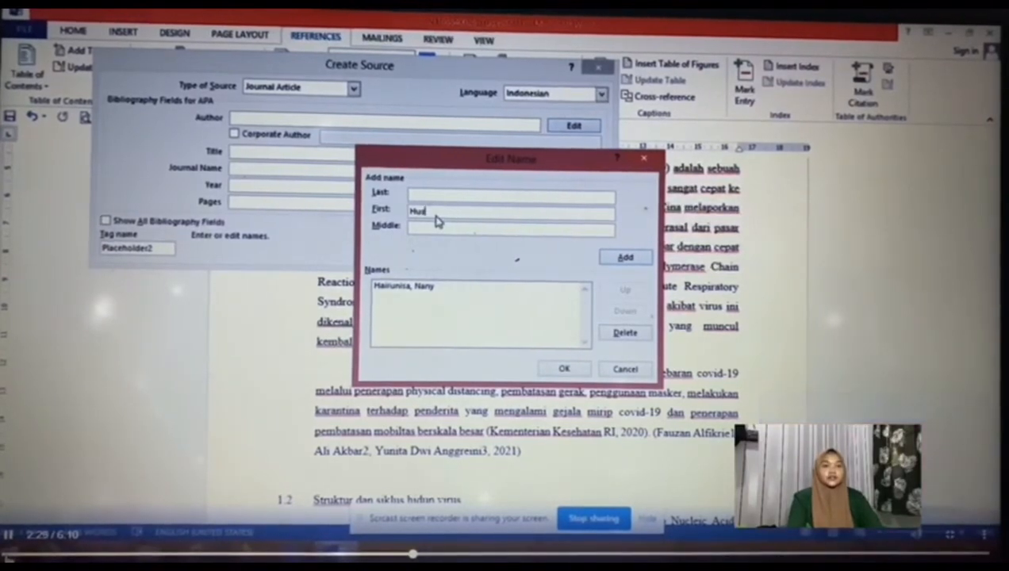
{"action": "type", "text": "nu"}
{"action": "left_click", "coordinate": [432, 196]}
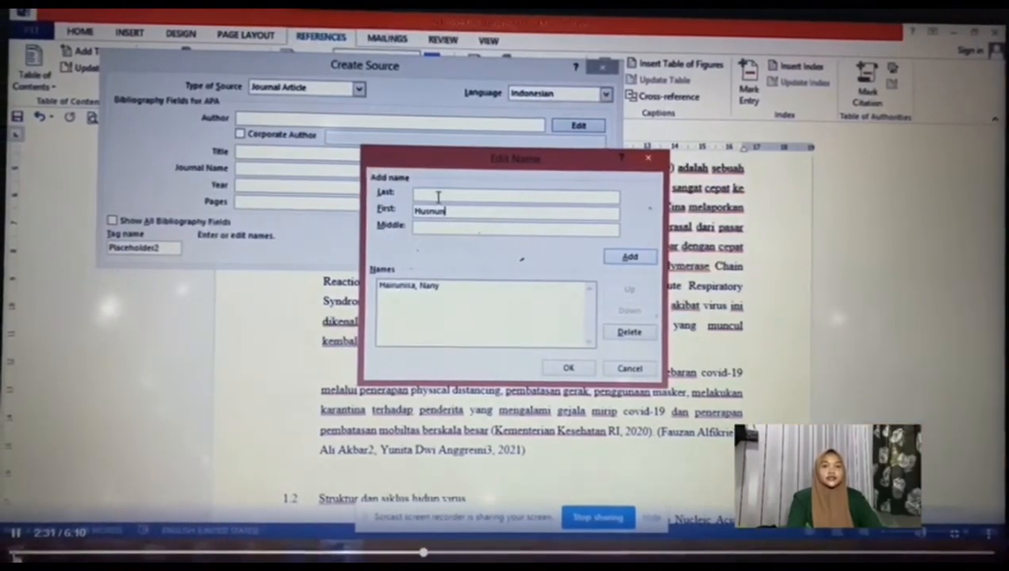
{"action": "type", "text": "A"}
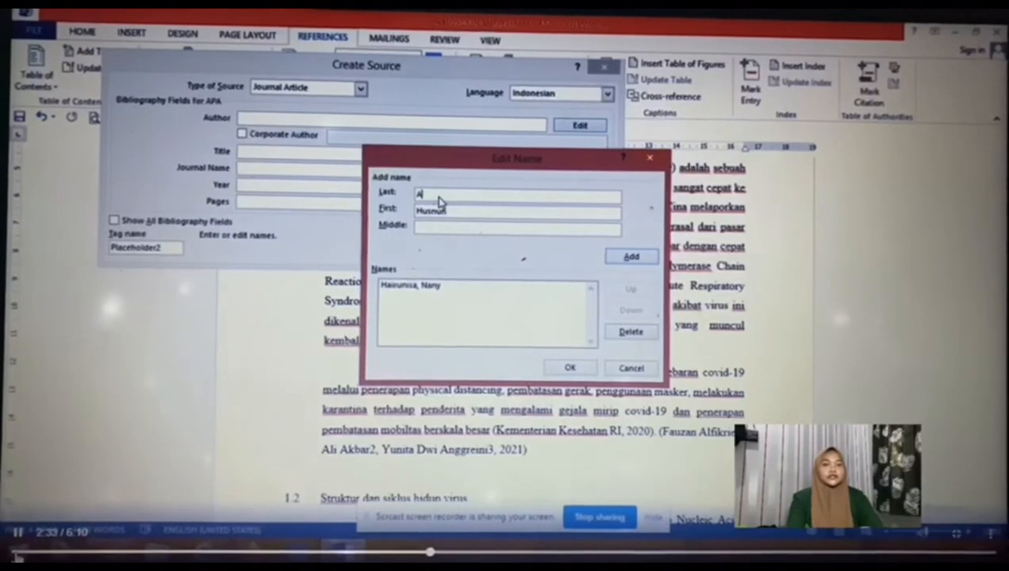
{"action": "type", "text": "mal"}
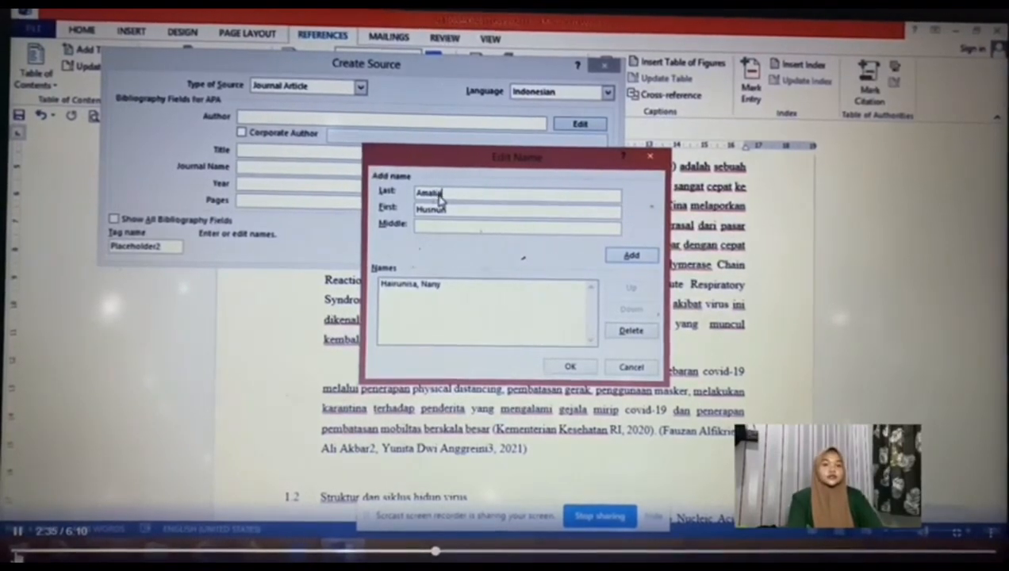
{"action": "type", "text": "ia"}
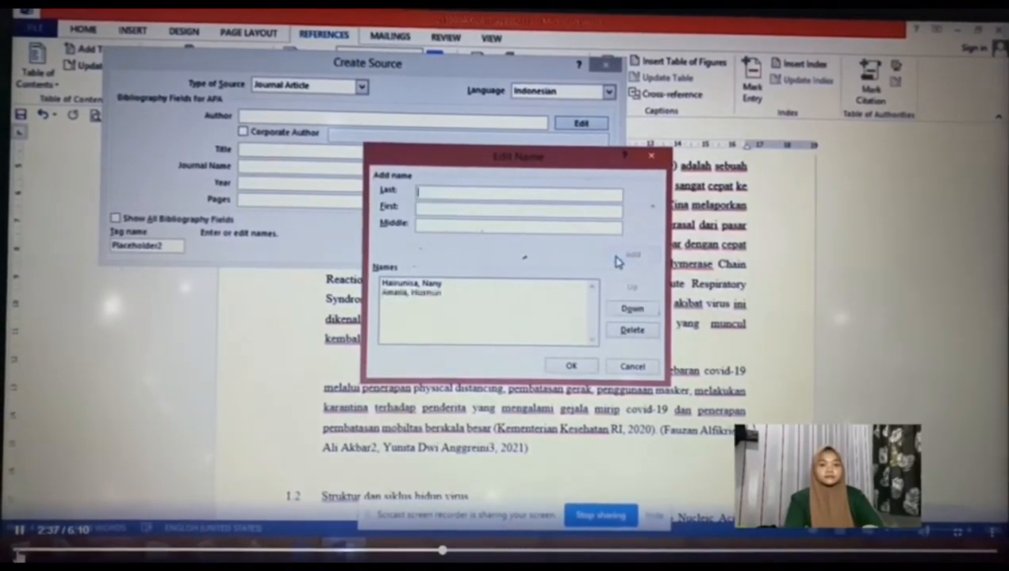